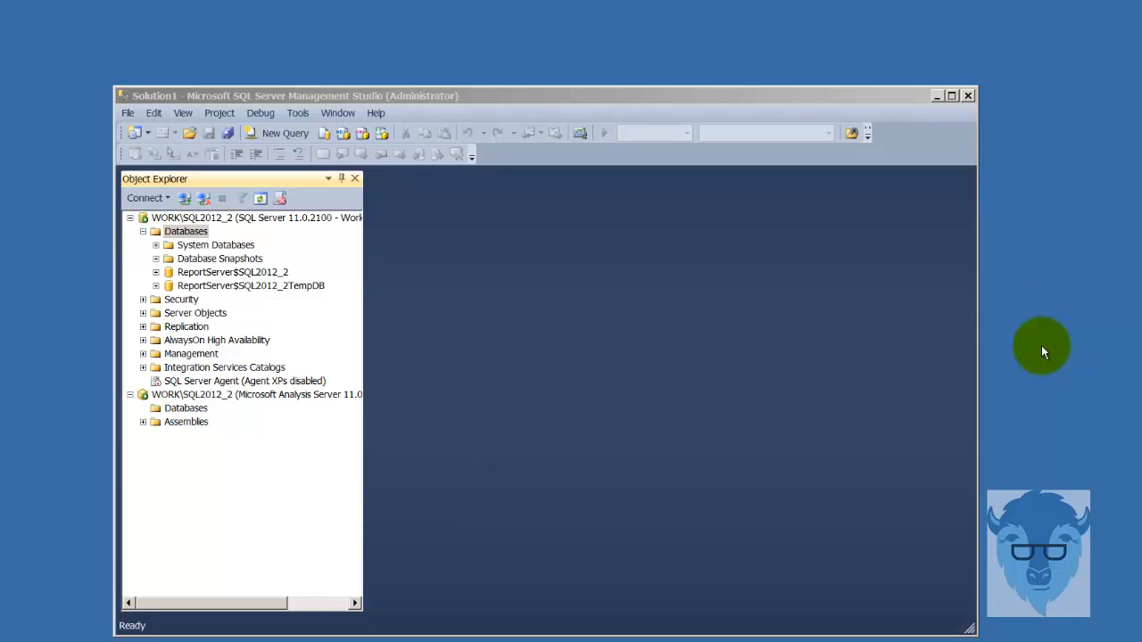
click(190, 218)
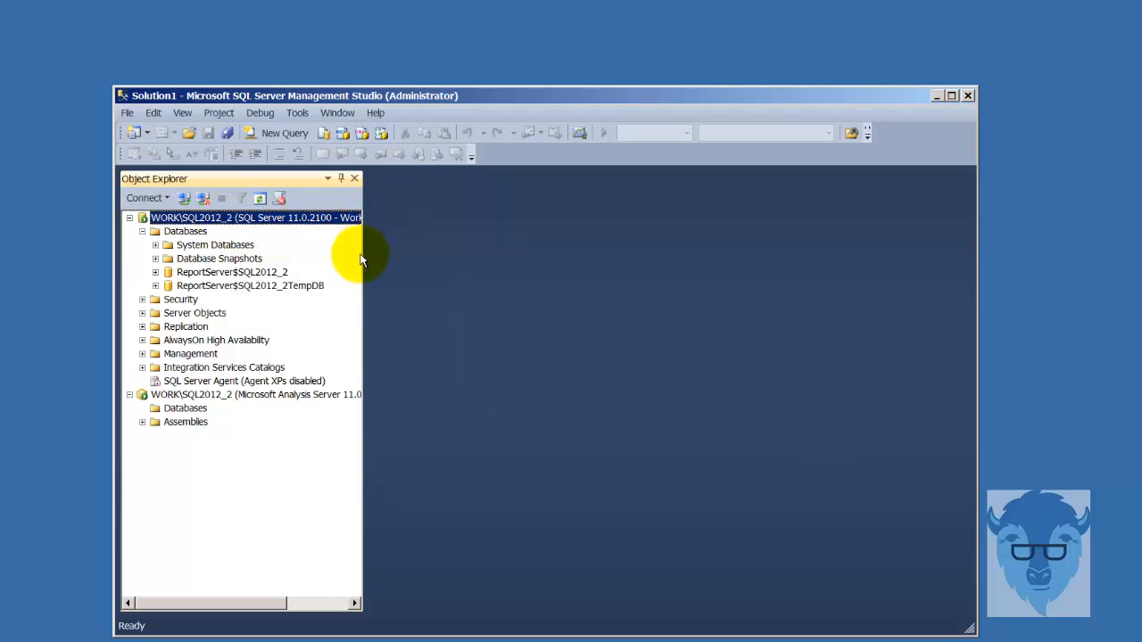
click(269, 395)
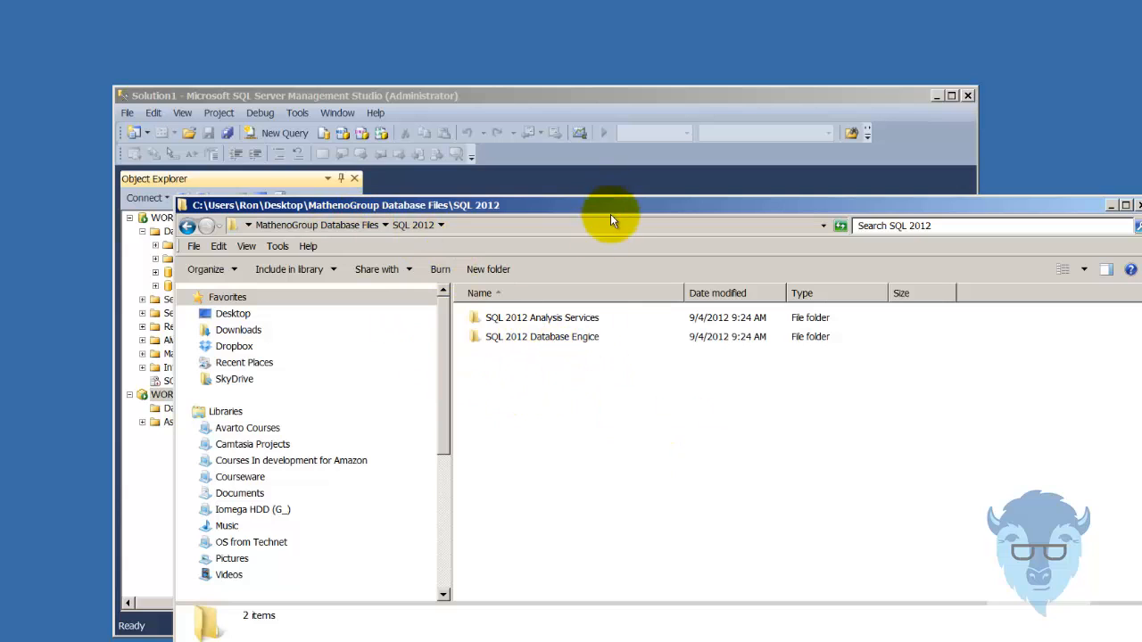
Step: Open the SQL 2012 Database Engice folder, look over its archive parts and select SQL 2012 DataBase Engine.part01.exe
drag(610, 205, 525, 124)
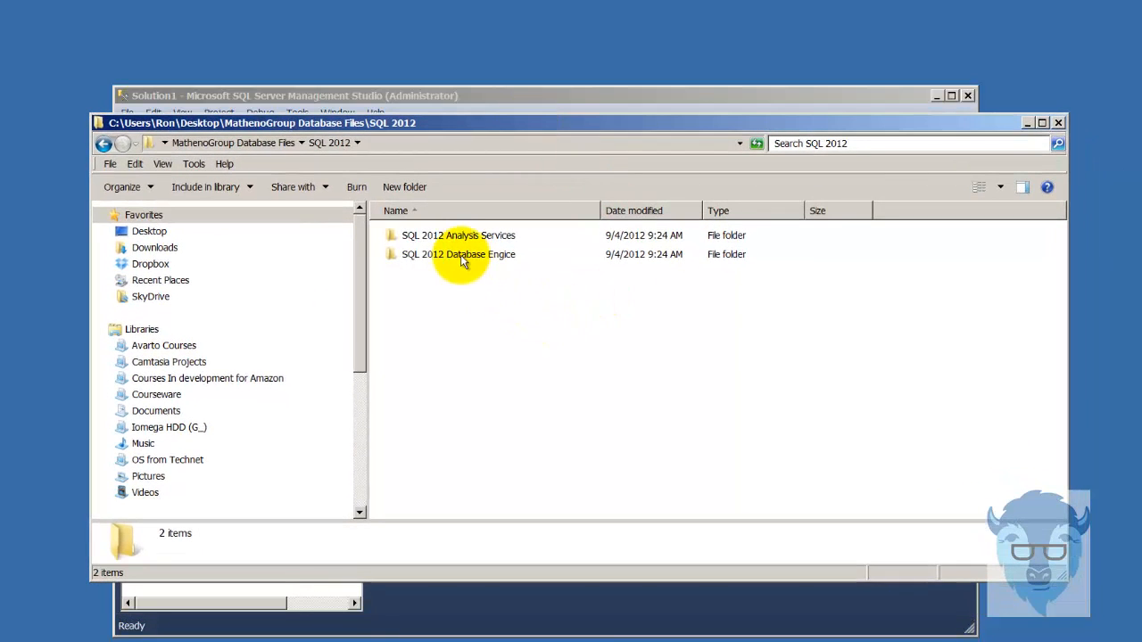
double_click(463, 257)
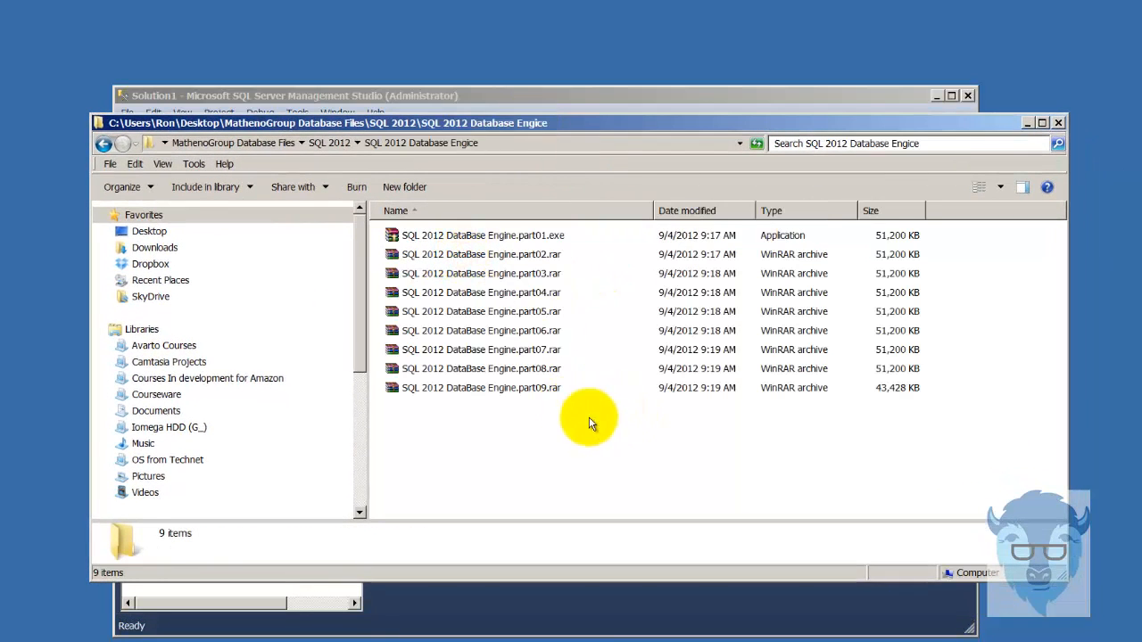
drag(602, 422, 429, 219)
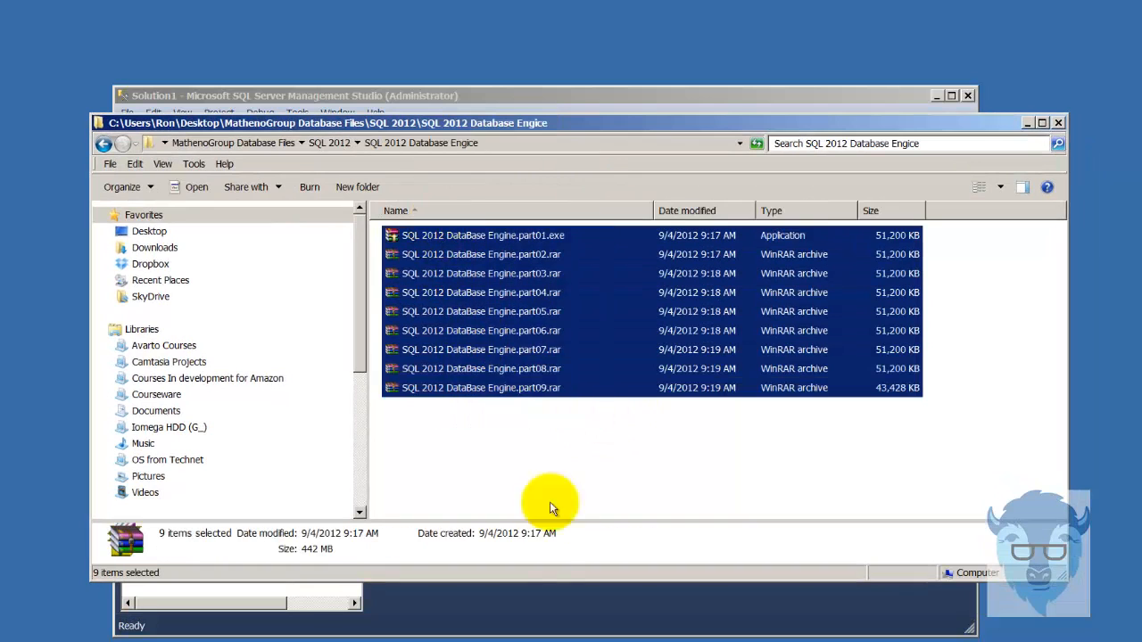
click(508, 477)
click(541, 235)
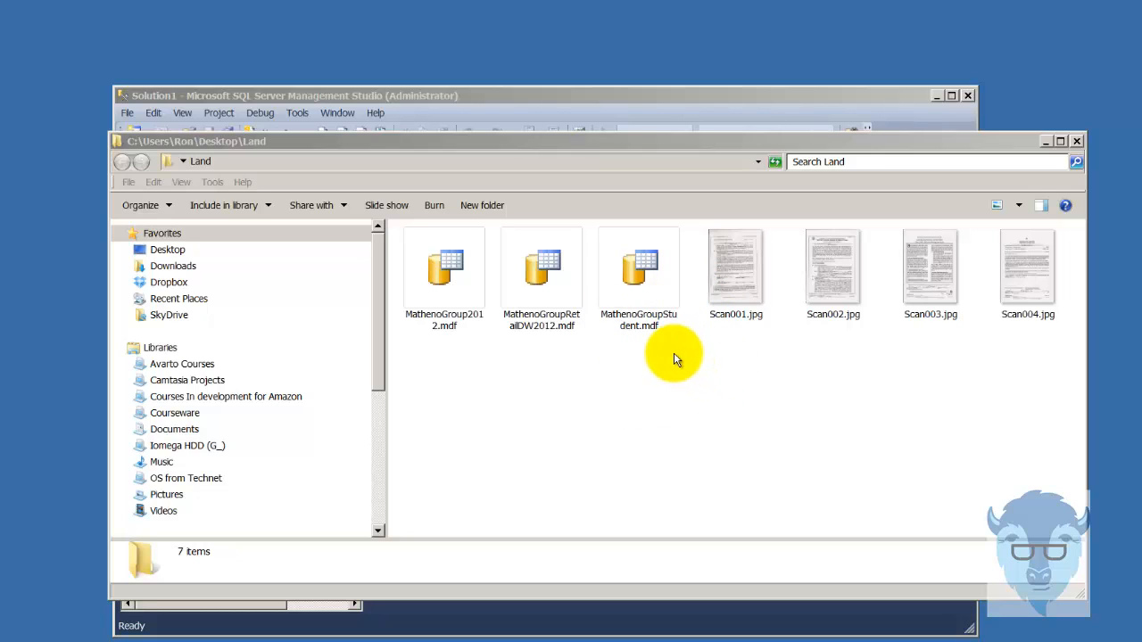
Step: Review the three MathenoGroup .mdf files in the Land folder, then minimize that window
drag(678, 361, 433, 259)
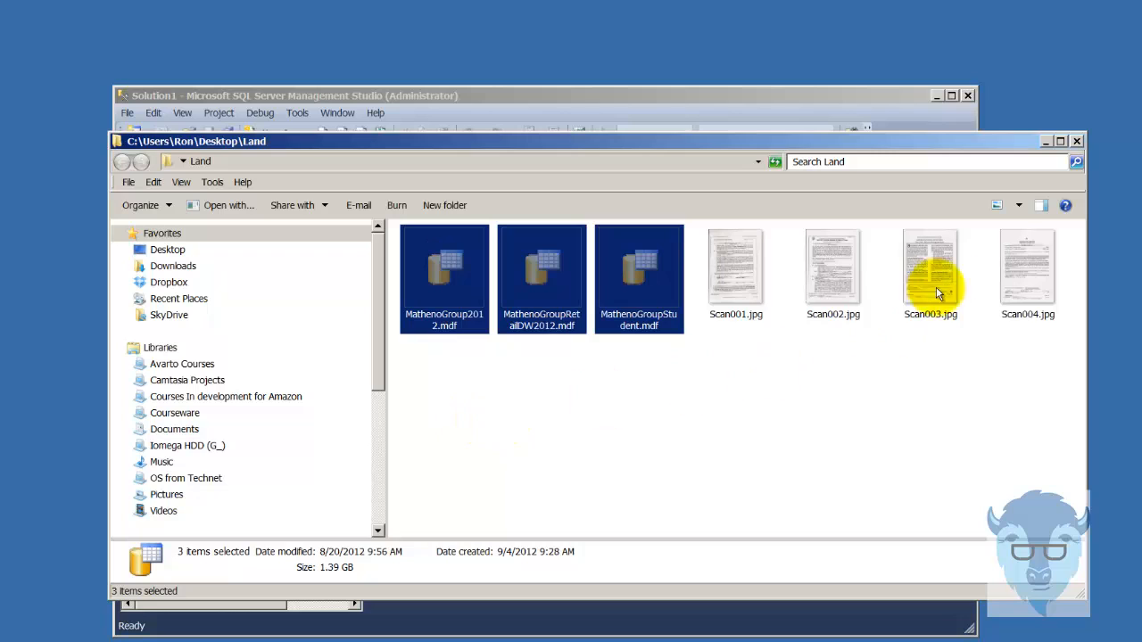
click(1047, 141)
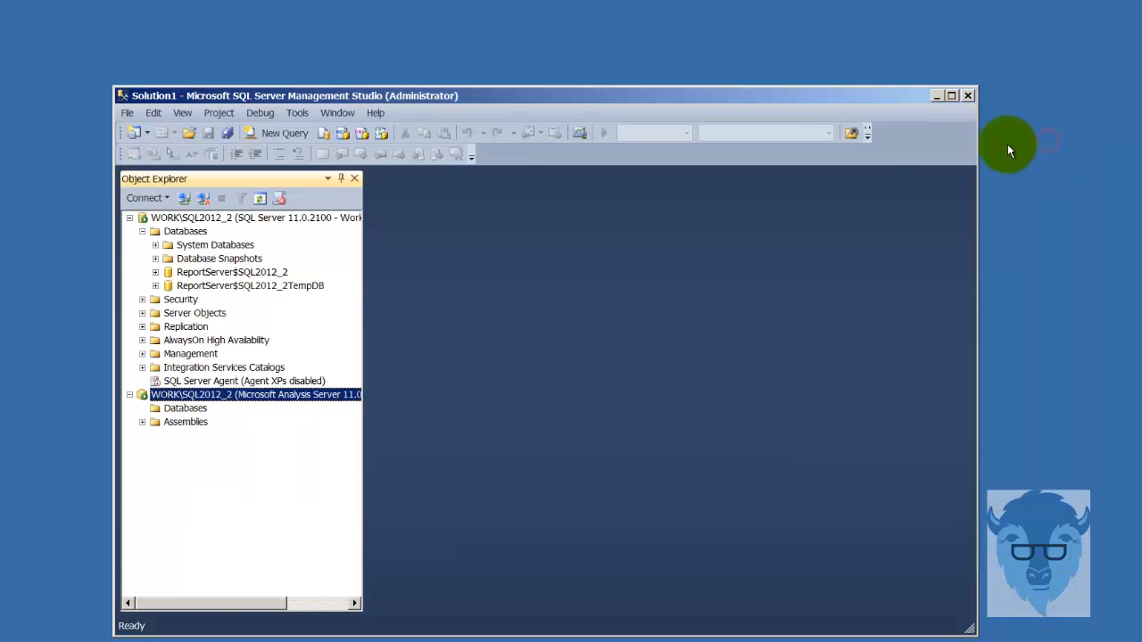
Step: Open the properties of the ReportServer$SQL2012_2 database and enlarge the dialog
click(191, 219)
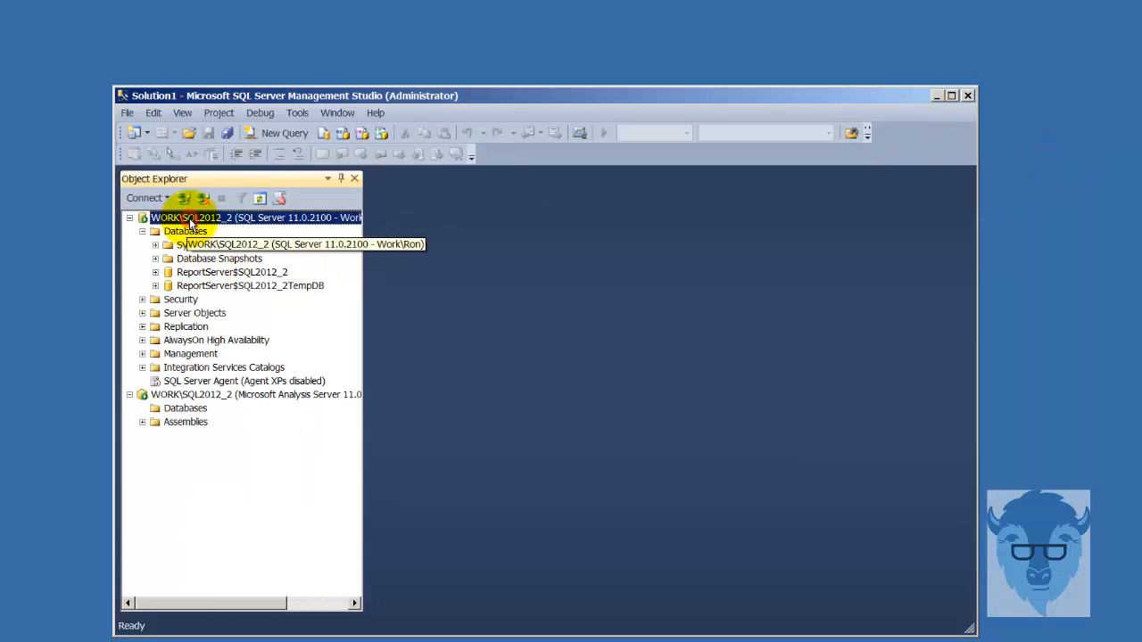
click(218, 274)
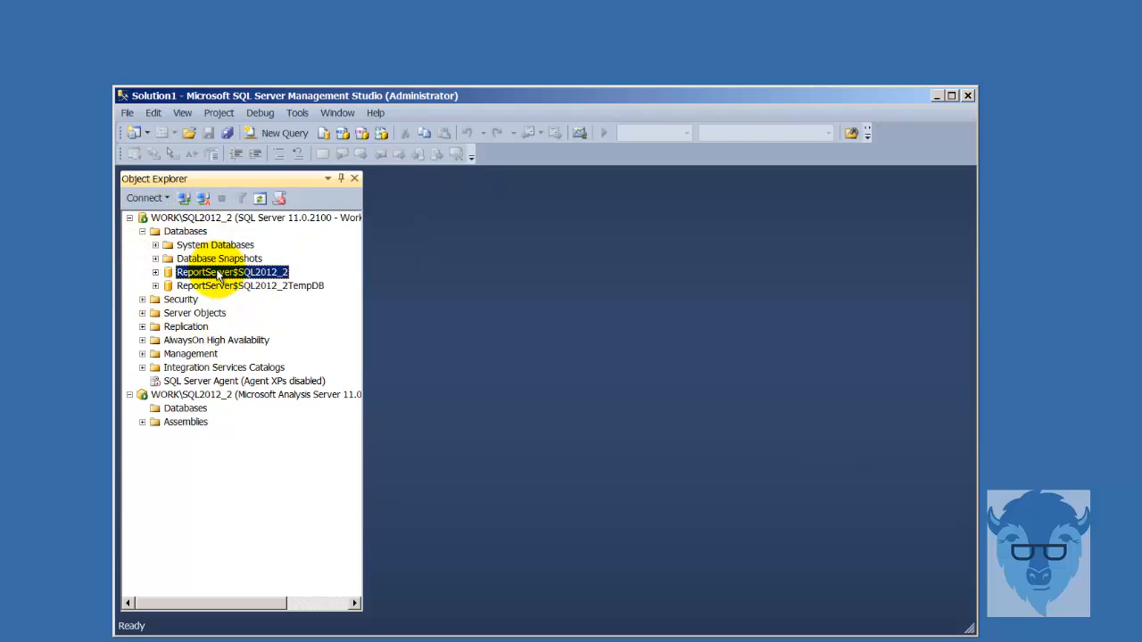
right_click(218, 274)
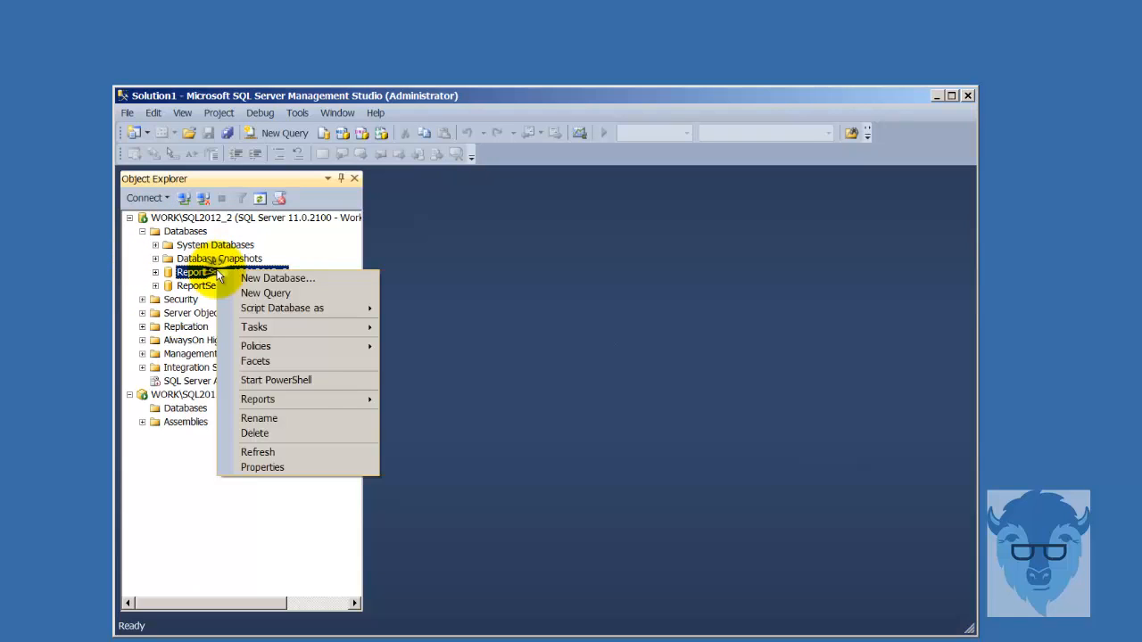
click(302, 466)
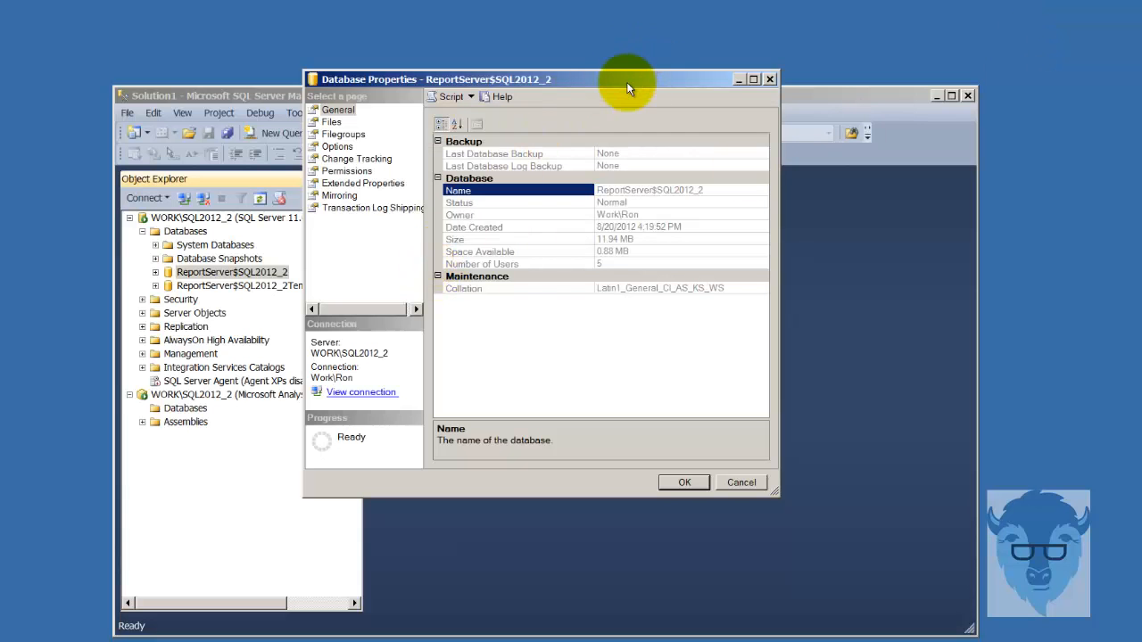
drag(627, 86, 344, 26)
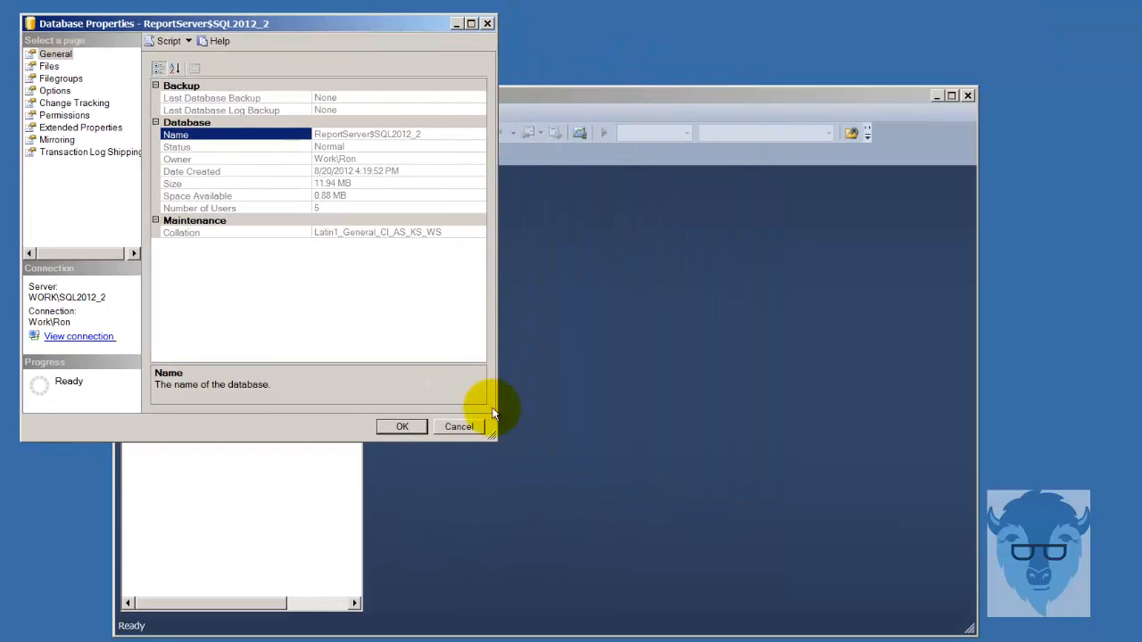
drag(492, 437, 1033, 598)
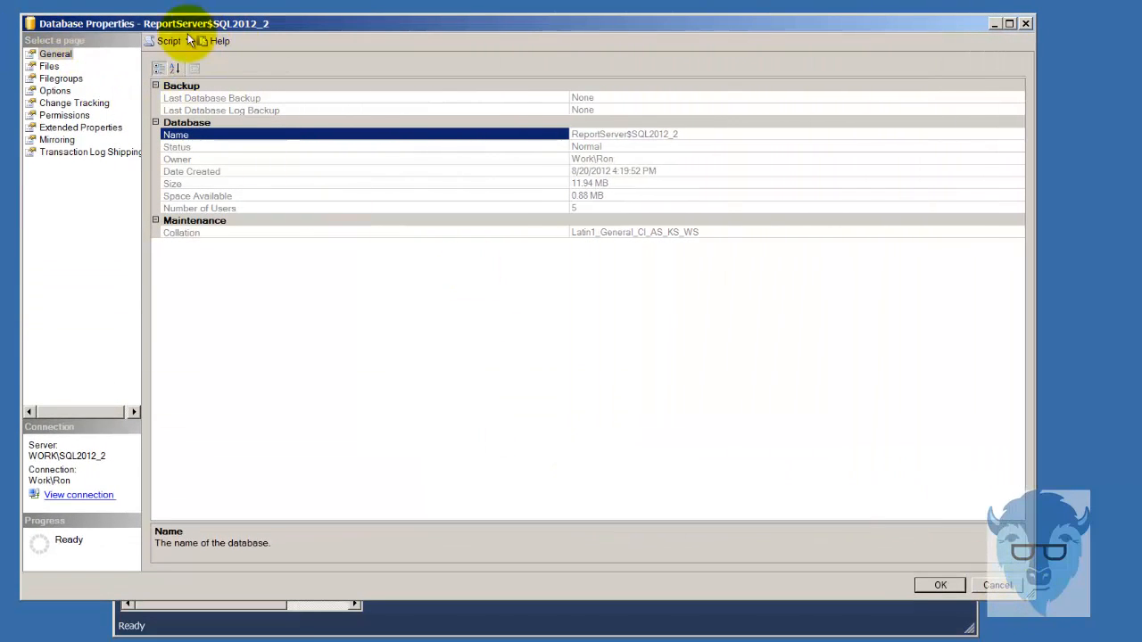
Step: Look up the path of the database's primary data file among its file properties, then close the properties
click(54, 66)
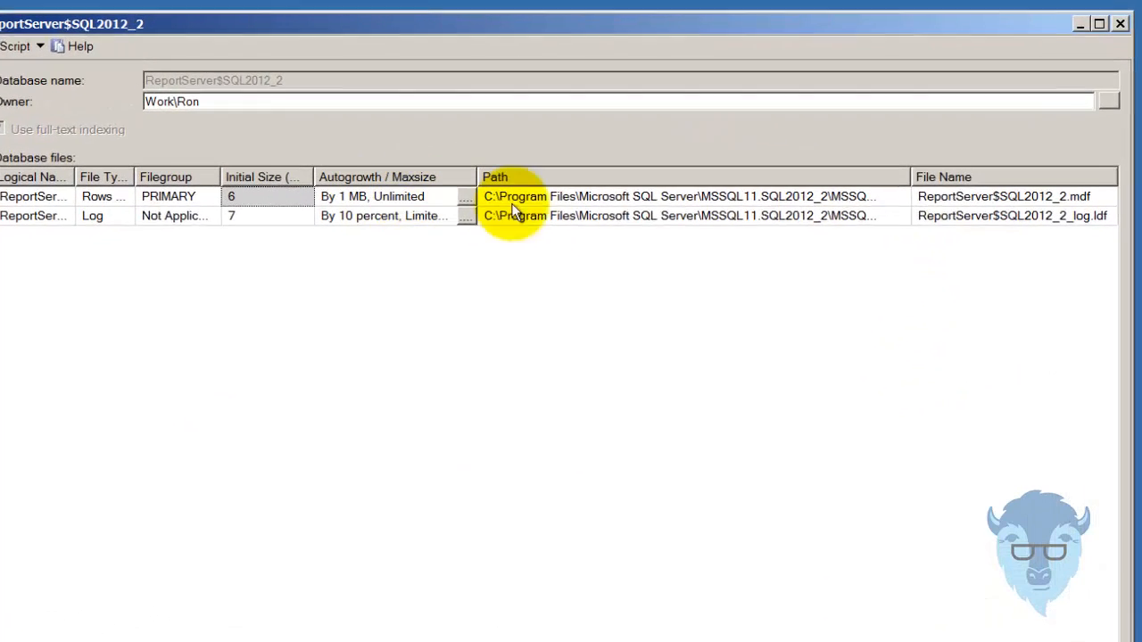
click(886, 197)
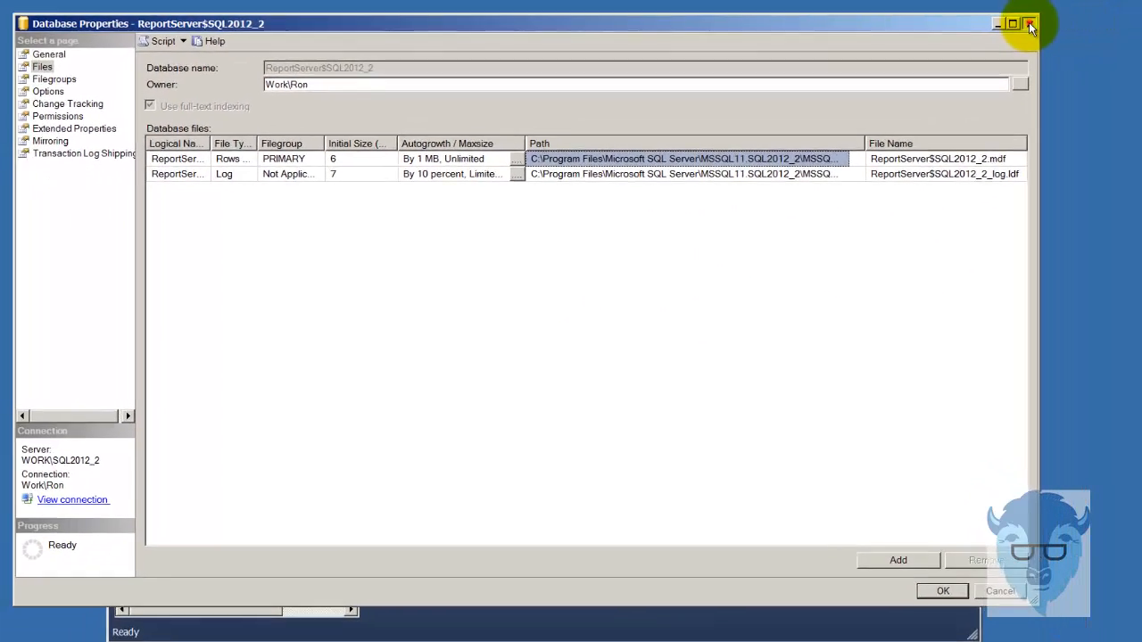
click(1079, 23)
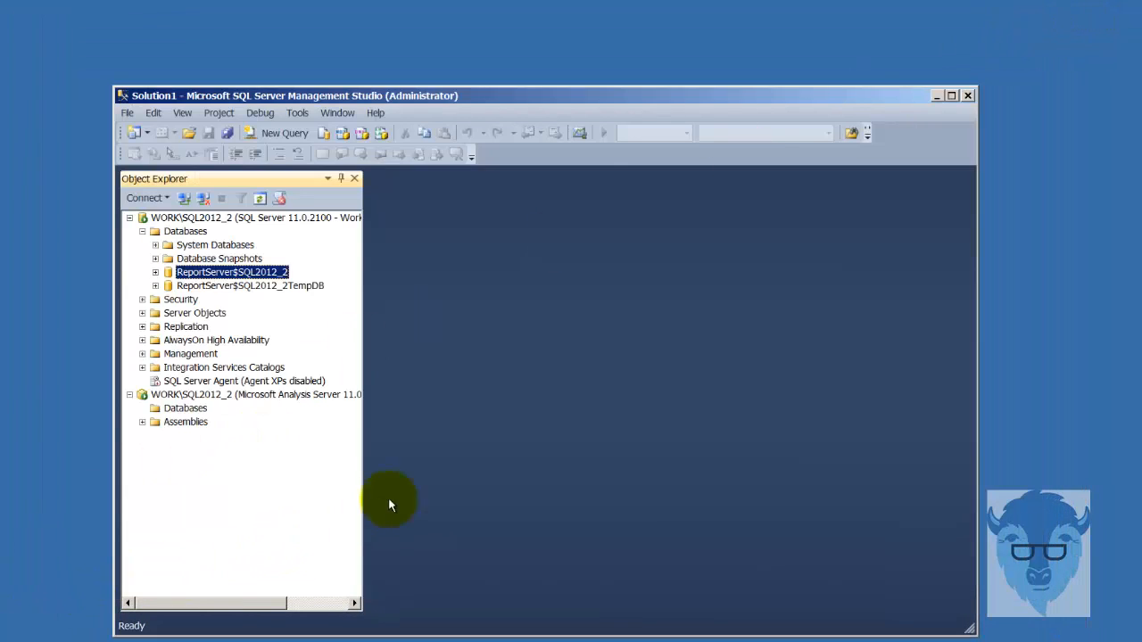
Step: Browse in a new file window to C:\Program Files\Microsoft SQL Server\MSSQL11.SQL2012_2\MSSQL\DATA
key(super+e)
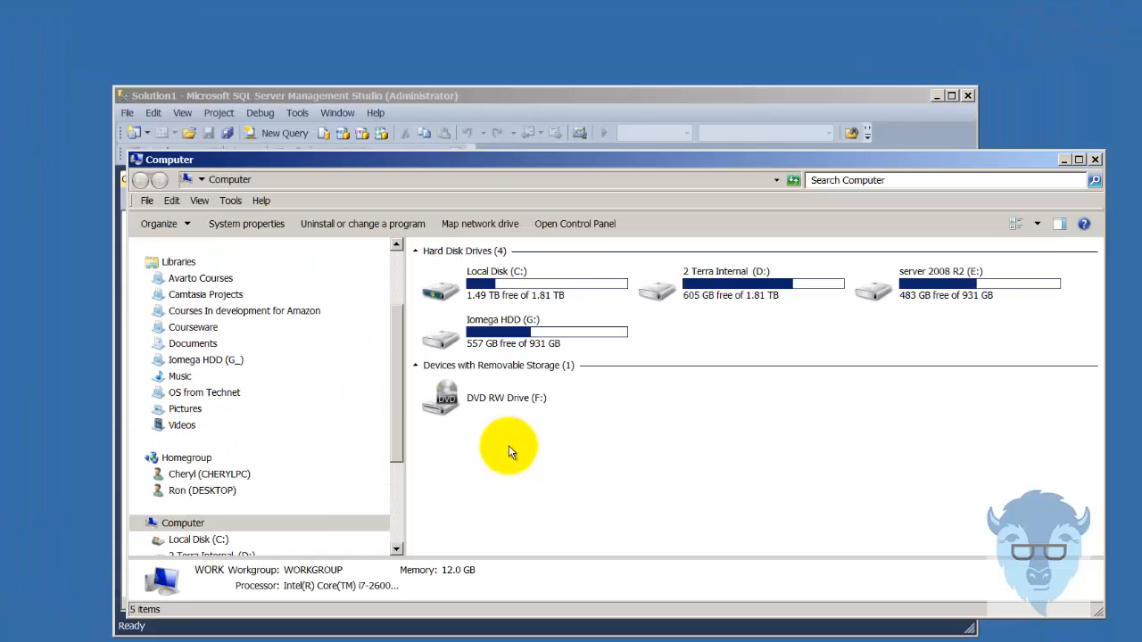
click(501, 181)
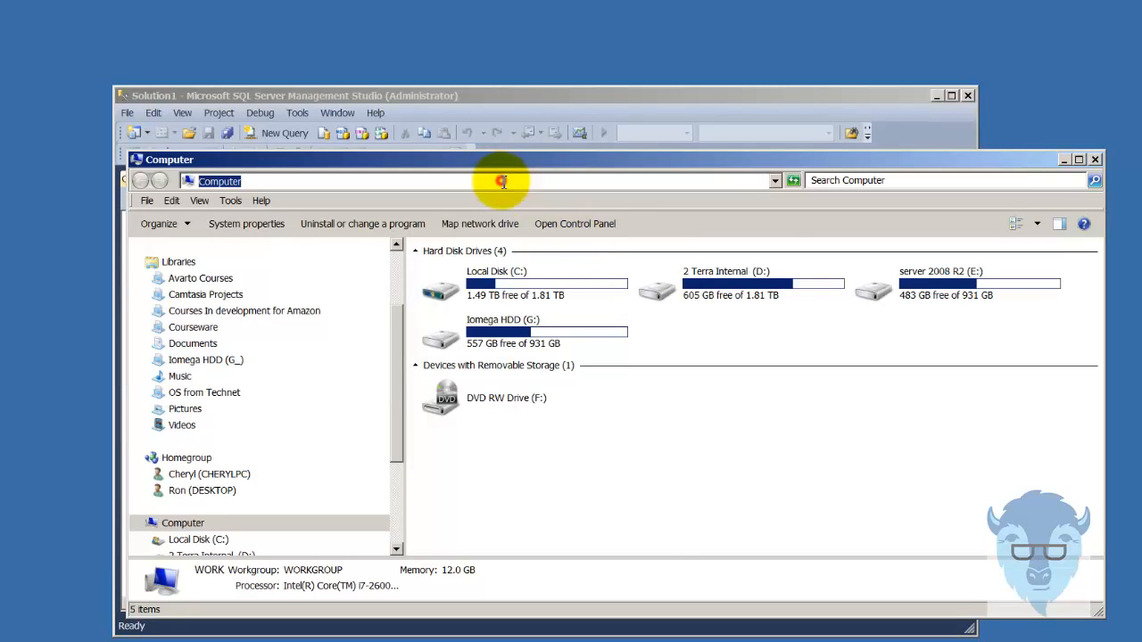
key(BackSpace)
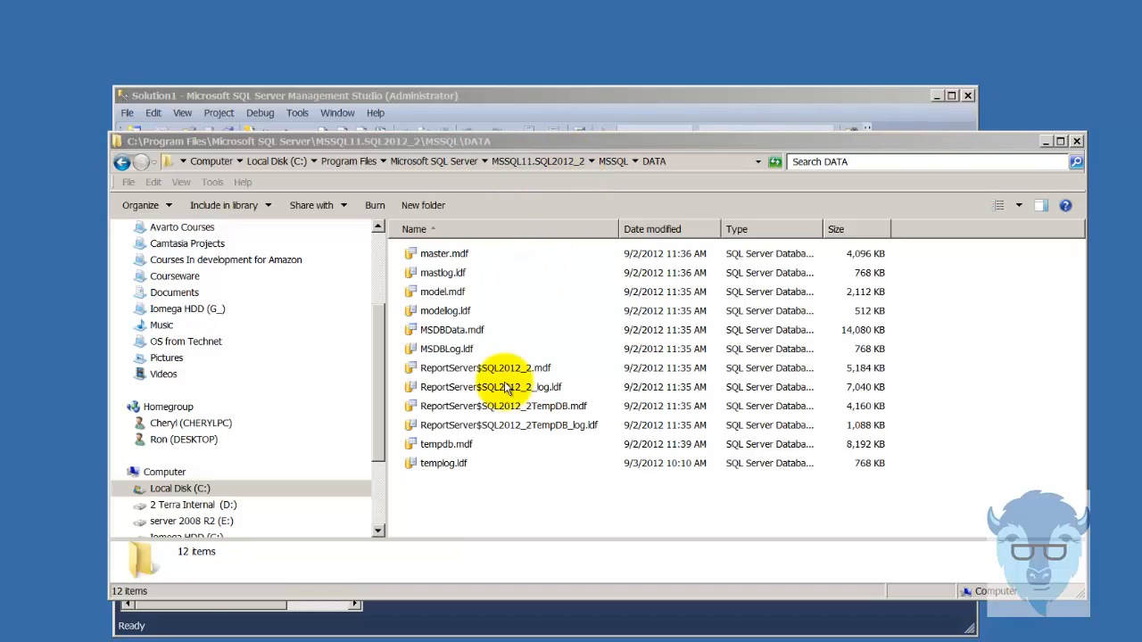
right_click(457, 488)
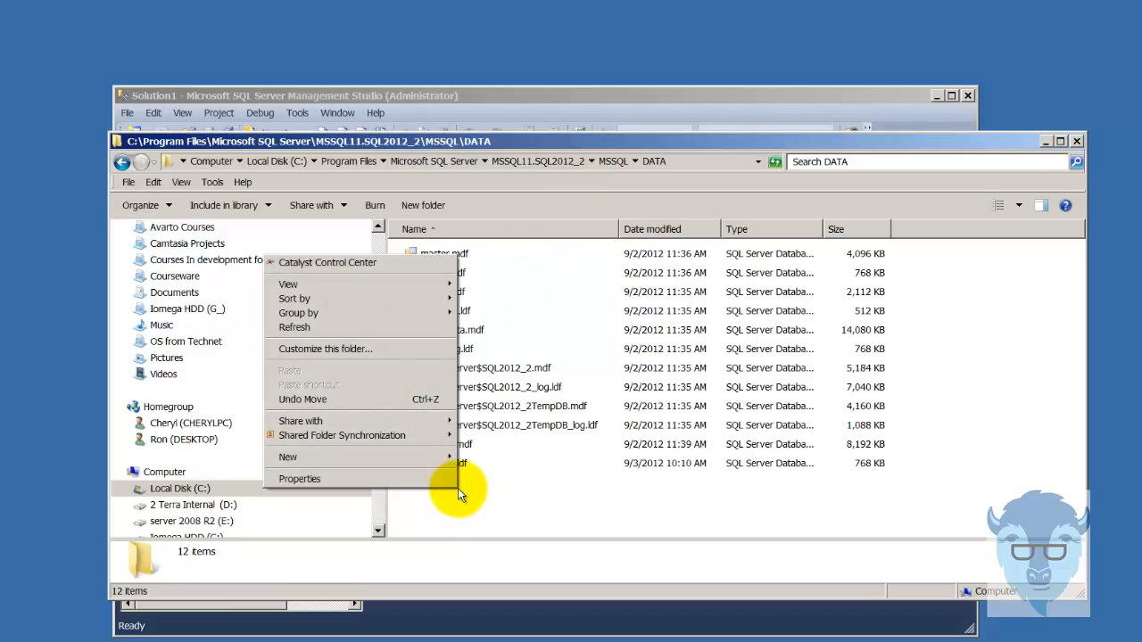
click(529, 499)
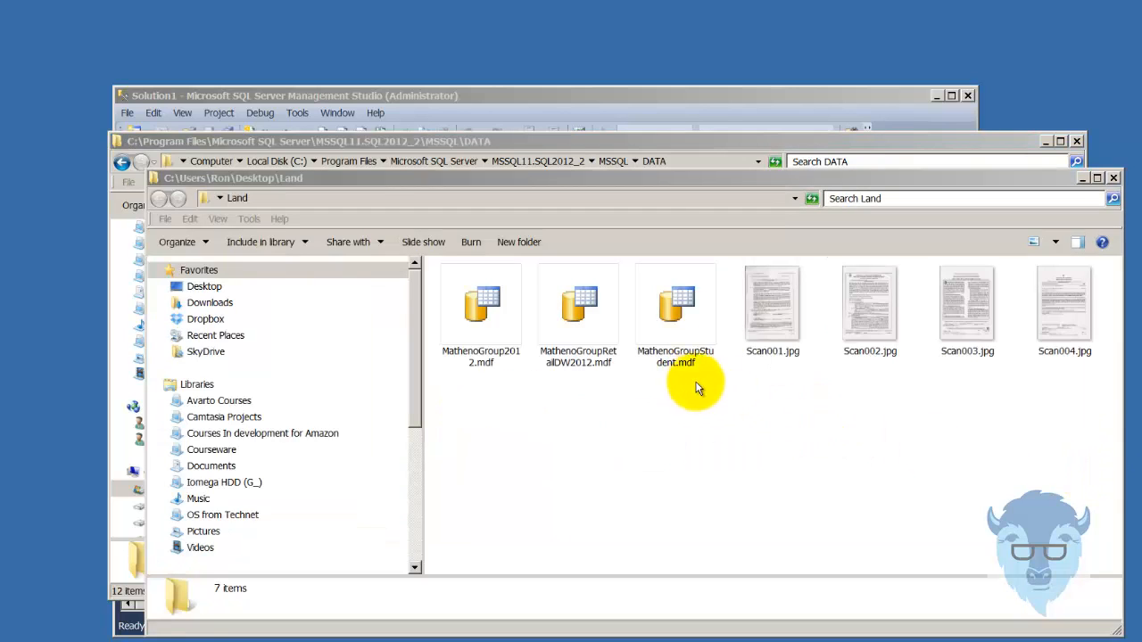
Step: Move the three MathenoGroup .mdf files from the Land folder into the instance's DATA folder and minimize the window
drag(720, 402, 438, 337)
right_click(488, 297)
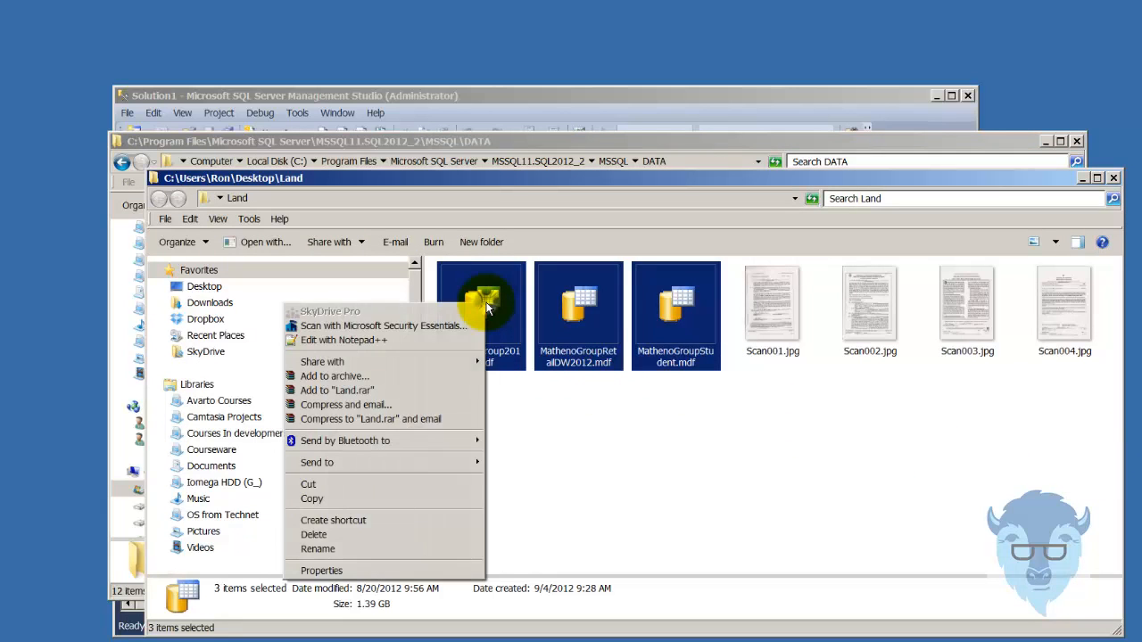
click(417, 483)
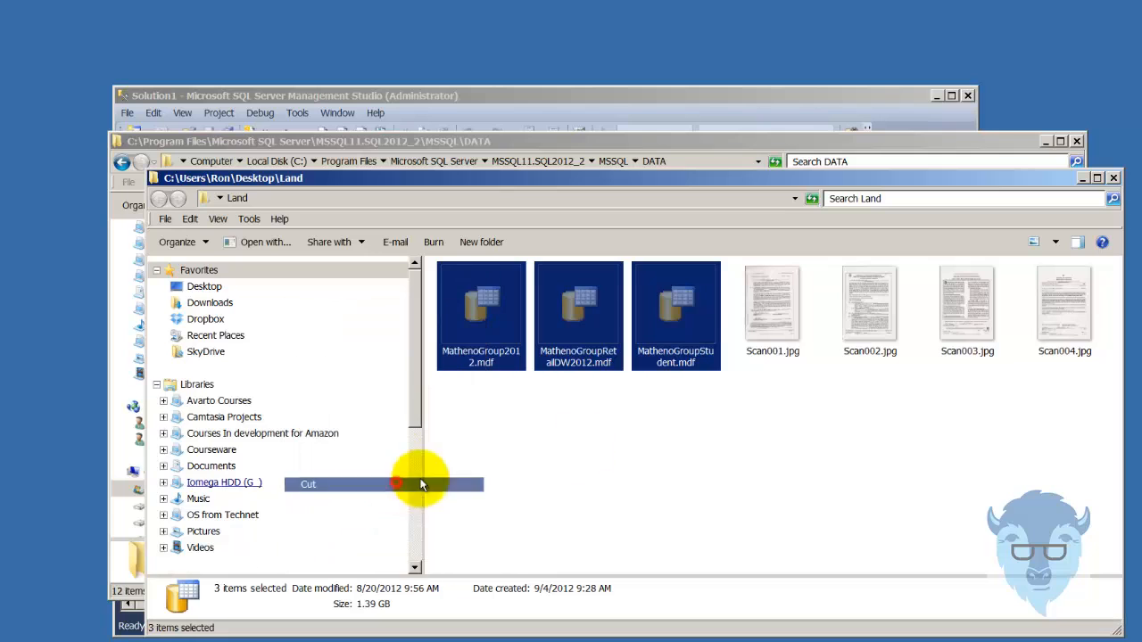
click(1080, 176)
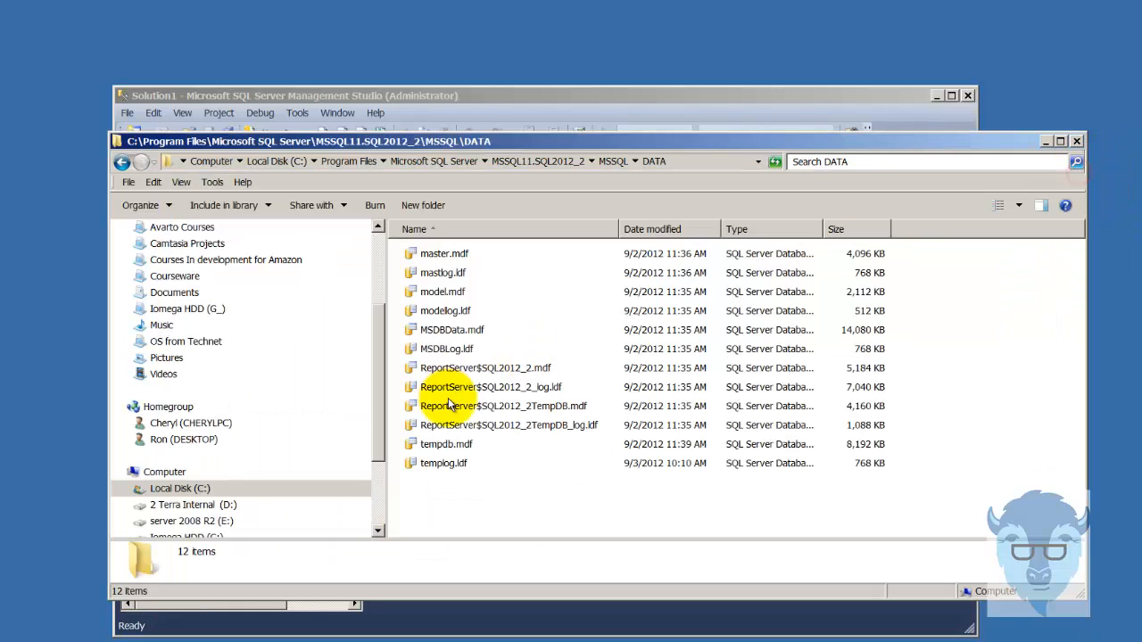
right_click(481, 488)
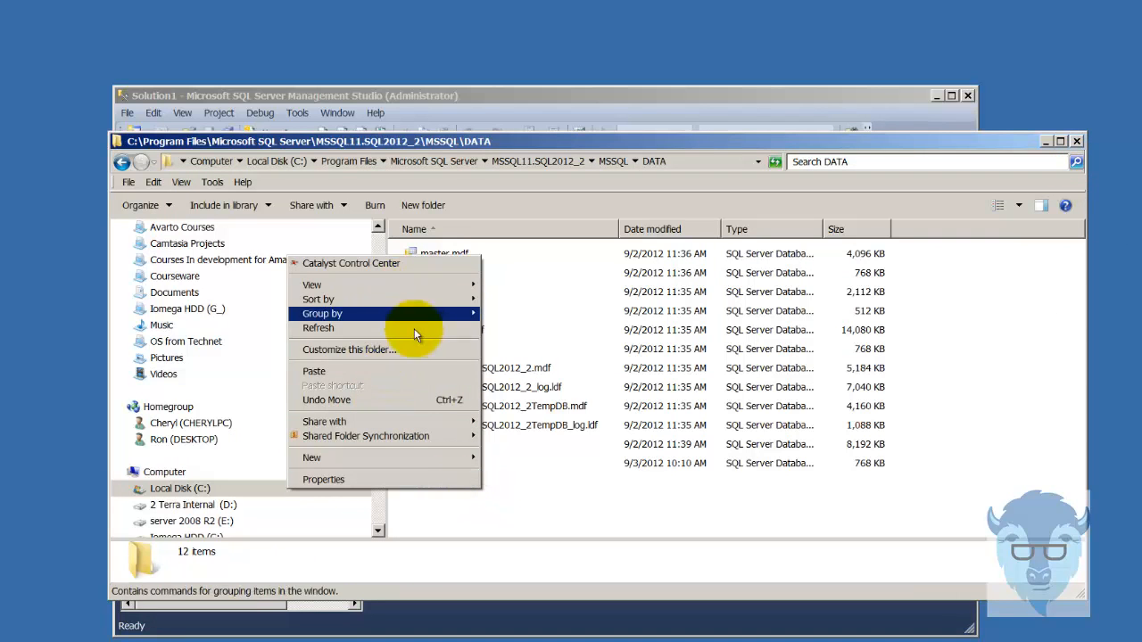
click(414, 371)
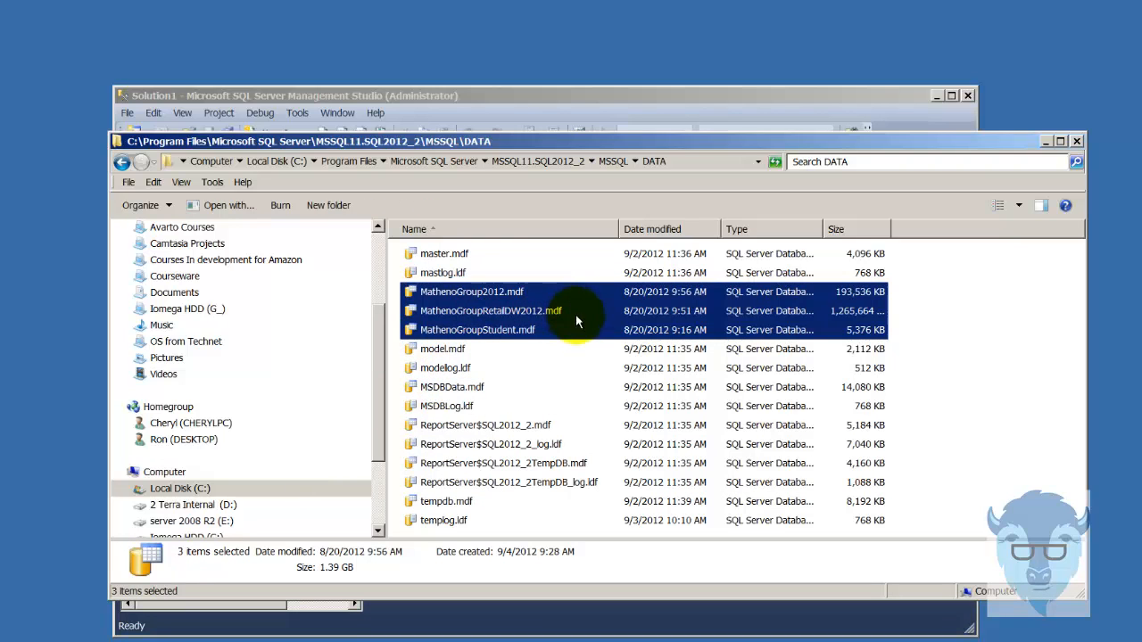
click(1044, 143)
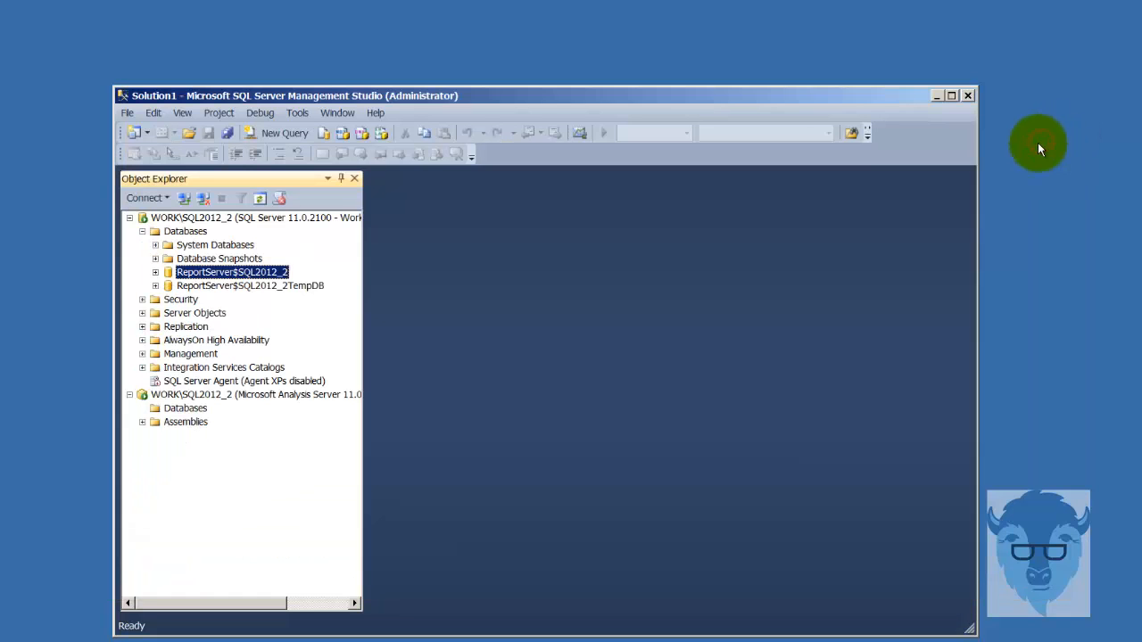
Step: Start attaching a database to the database engine and add MathenoGroup2012.mdf from the DATA folder
click(184, 232)
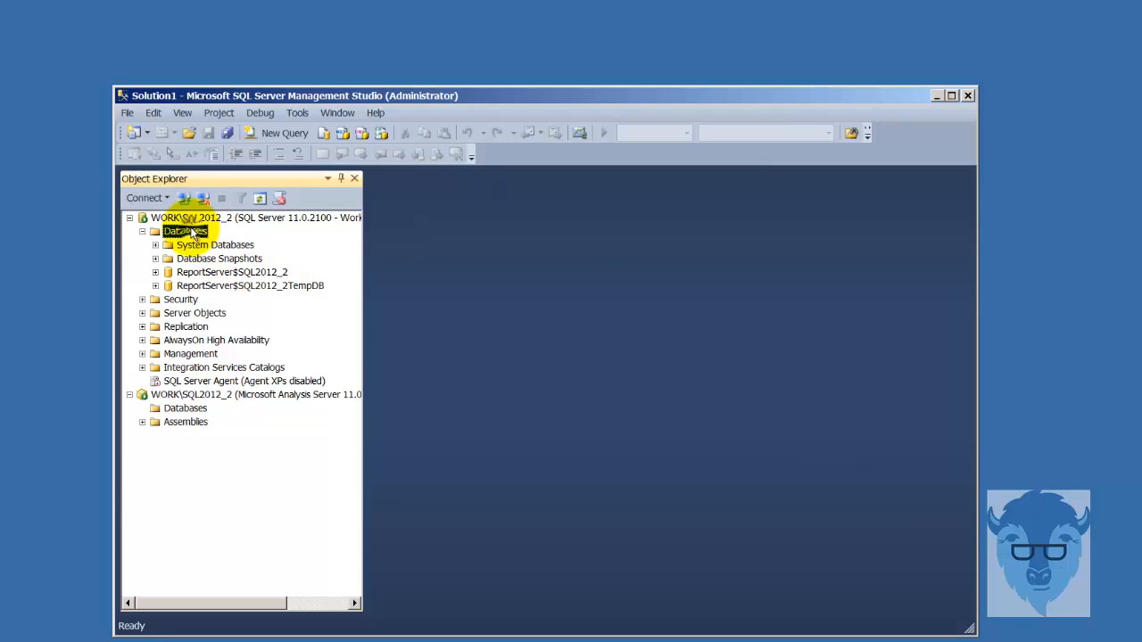
right_click(193, 233)
click(223, 262)
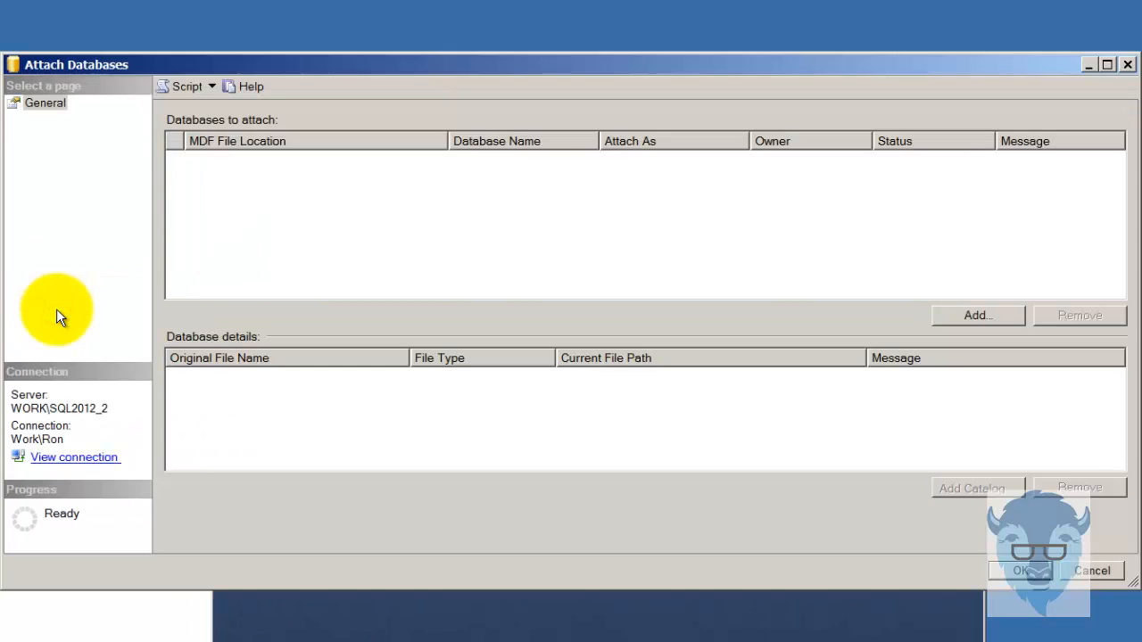
click(978, 317)
click(978, 317)
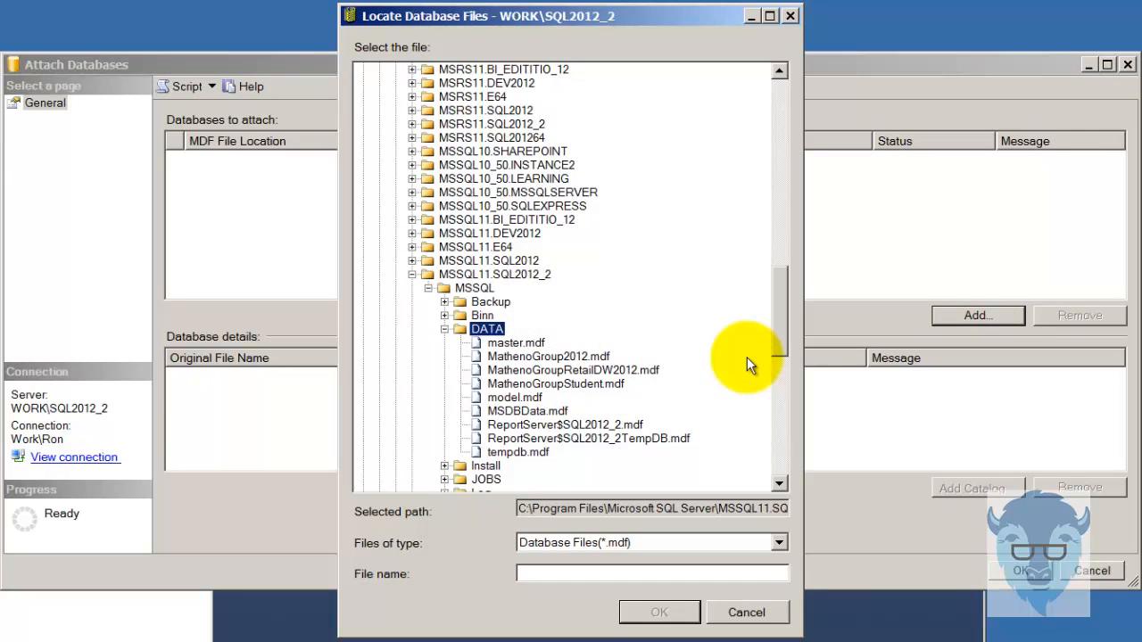
click(571, 355)
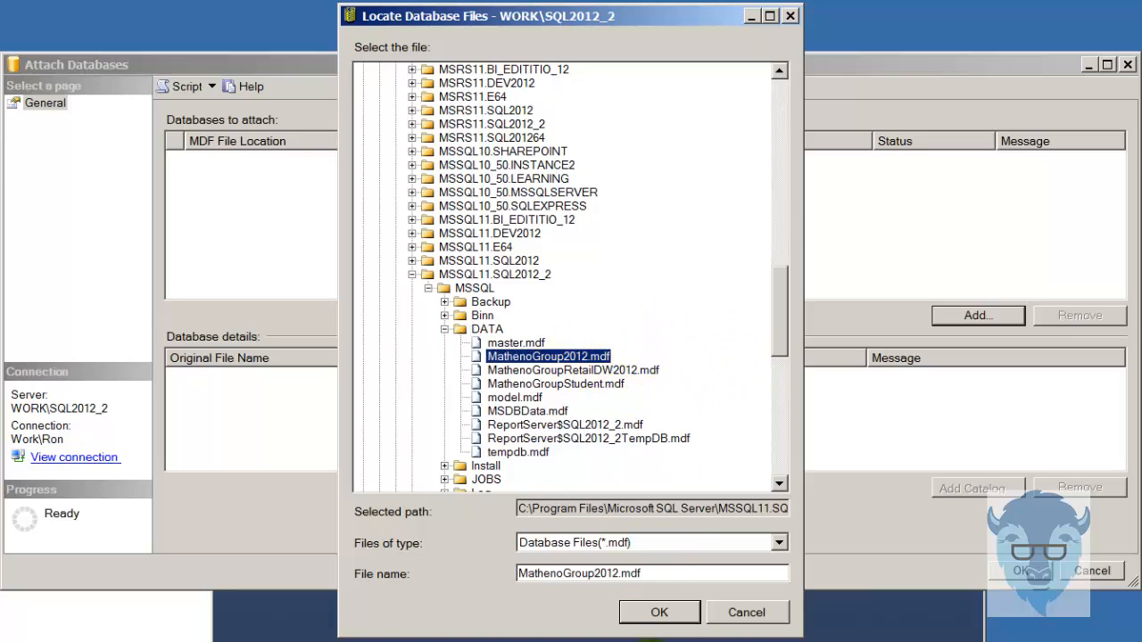
click(660, 614)
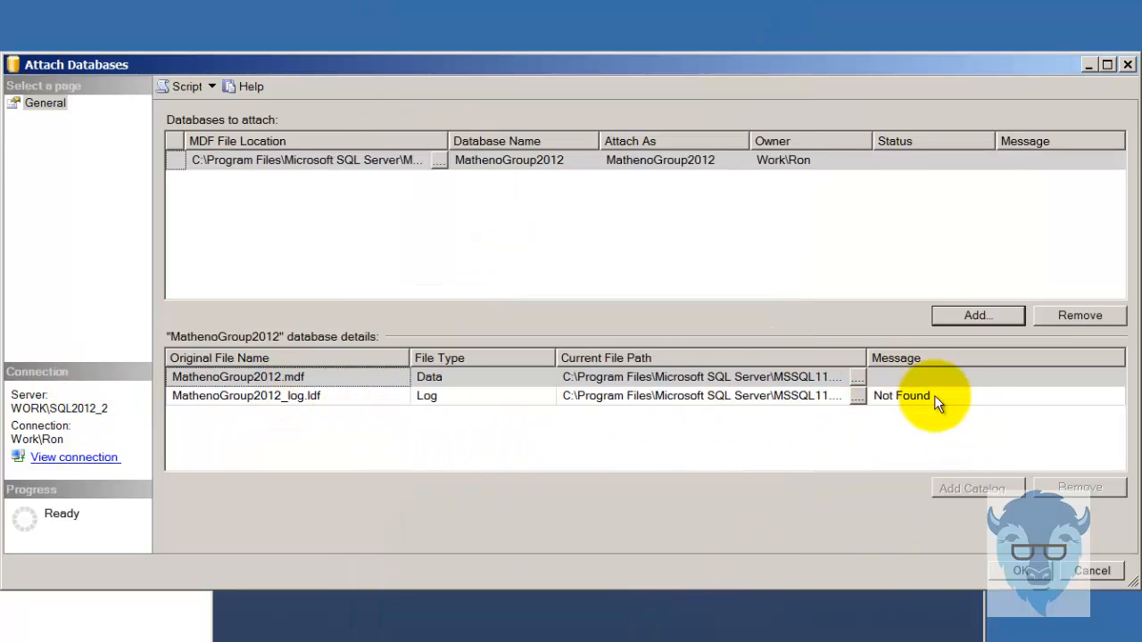
Step: Remove the MathenoGroup2012_log.ldf entry from the database details and attach the MathenoGroup2012 database
click(971, 395)
click(1094, 490)
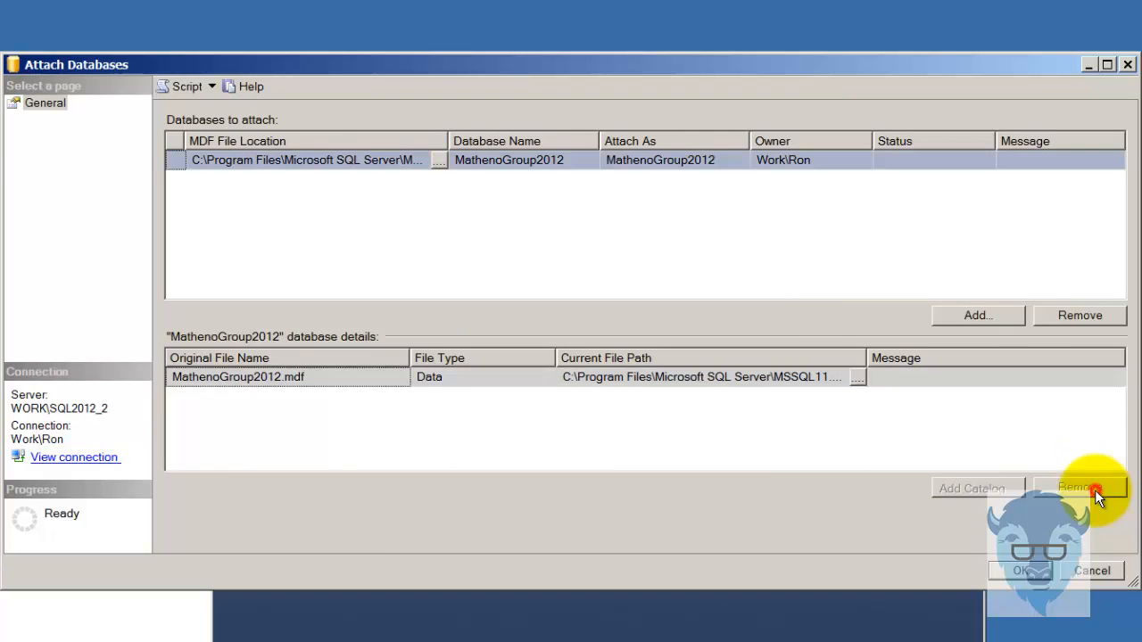
click(1013, 576)
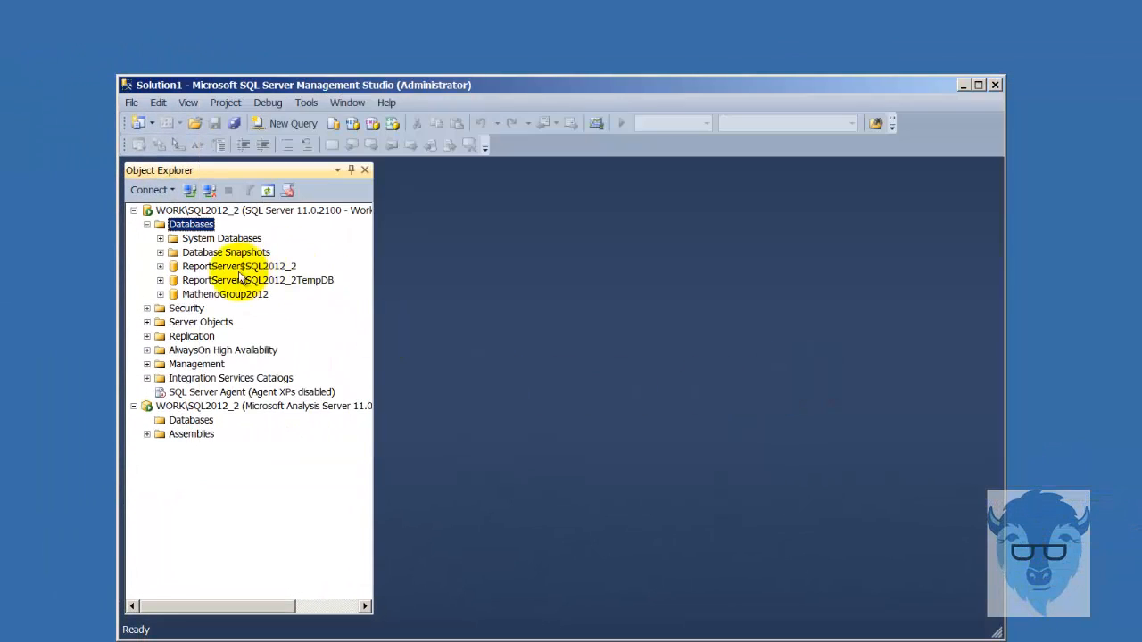
Step: Start attaching another database to the database engine and add MathenoGroupRetailDW2012.mdf from the DATA folder
click(231, 294)
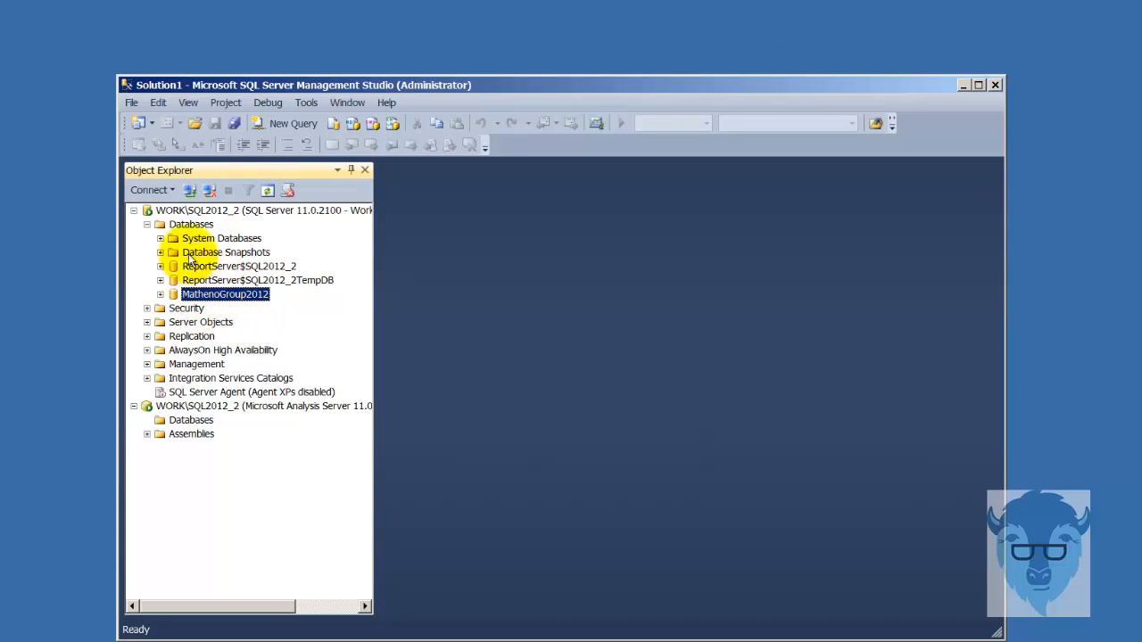
right_click(179, 224)
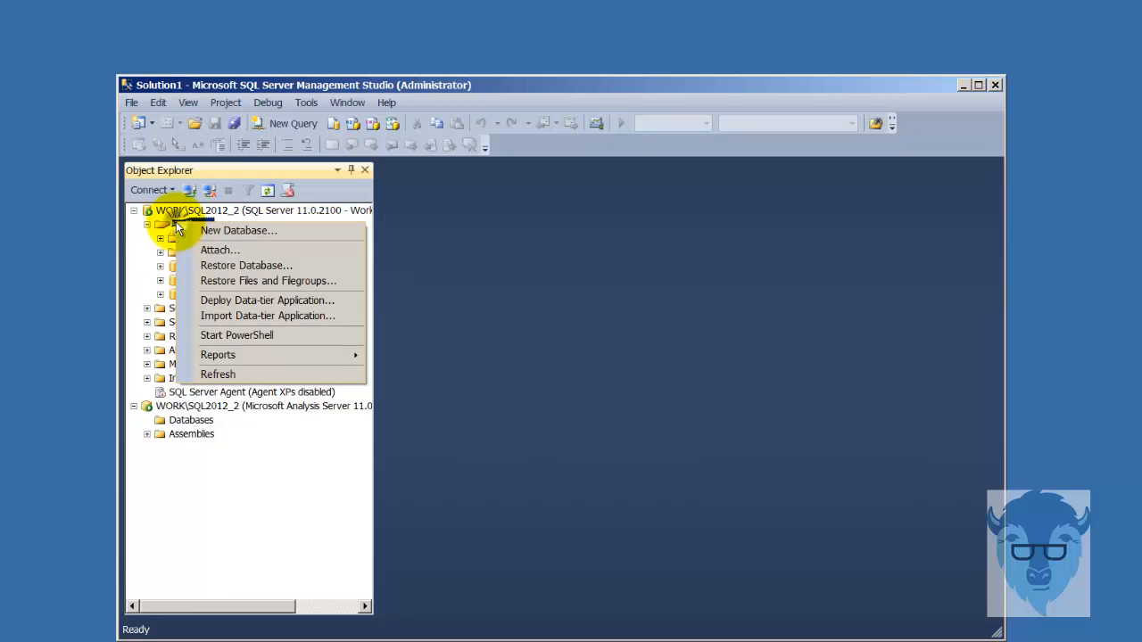
click(219, 250)
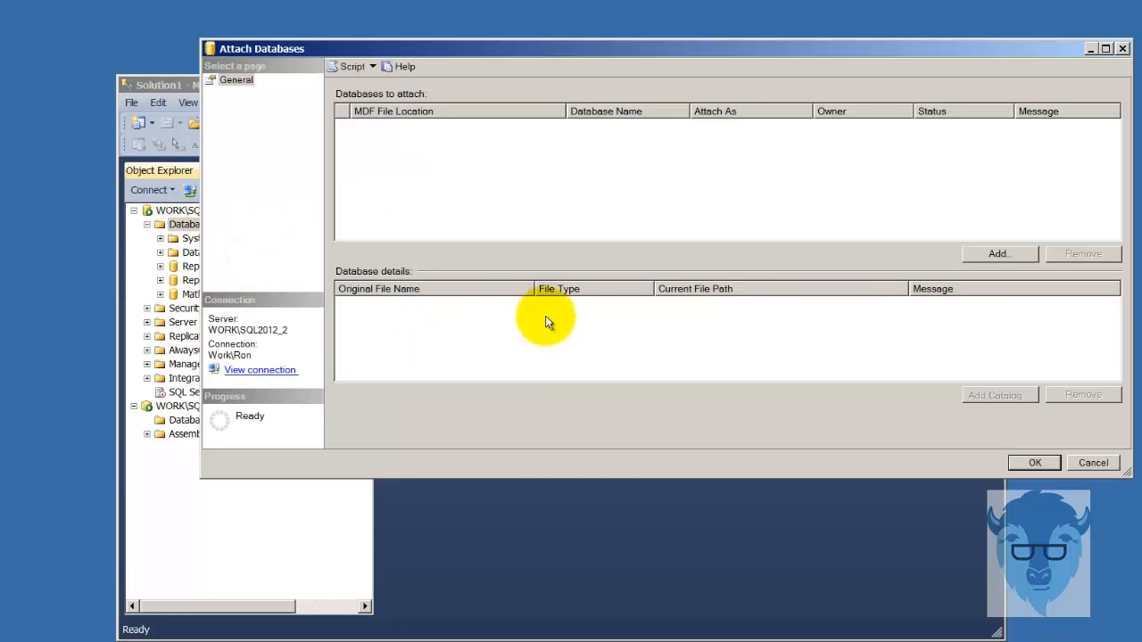
click(1004, 254)
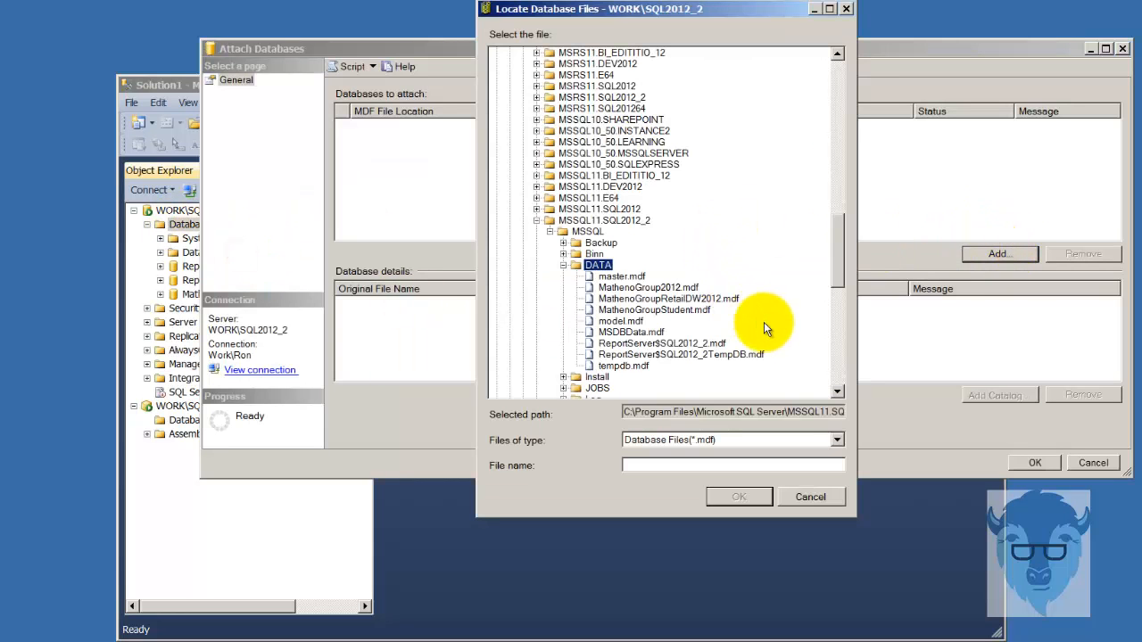
click(711, 301)
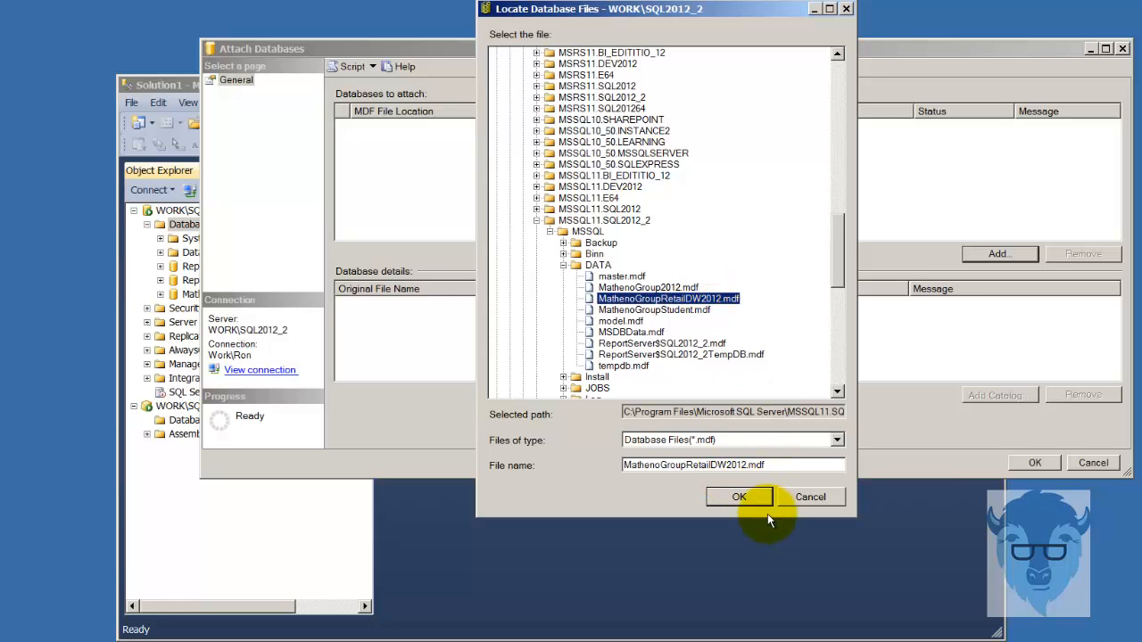
click(739, 496)
Step: Remove the MathenoGroupRetailDW2012_log.ldf entry from the database details and attach the MathenoGroupRetailDW2012 database
click(821, 320)
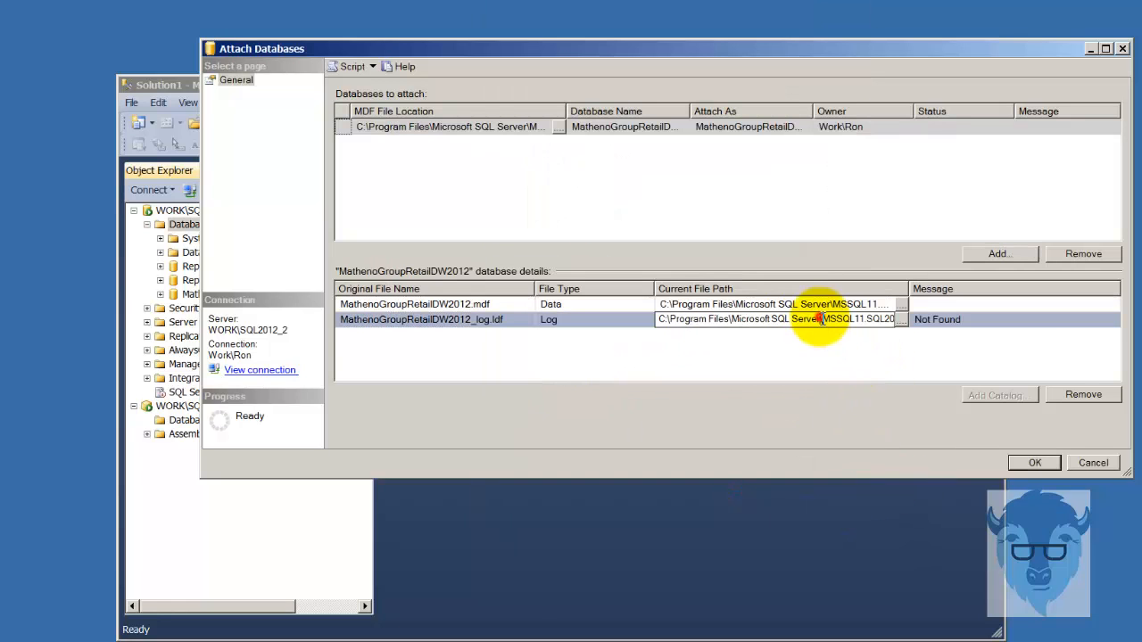
click(1060, 397)
click(1035, 462)
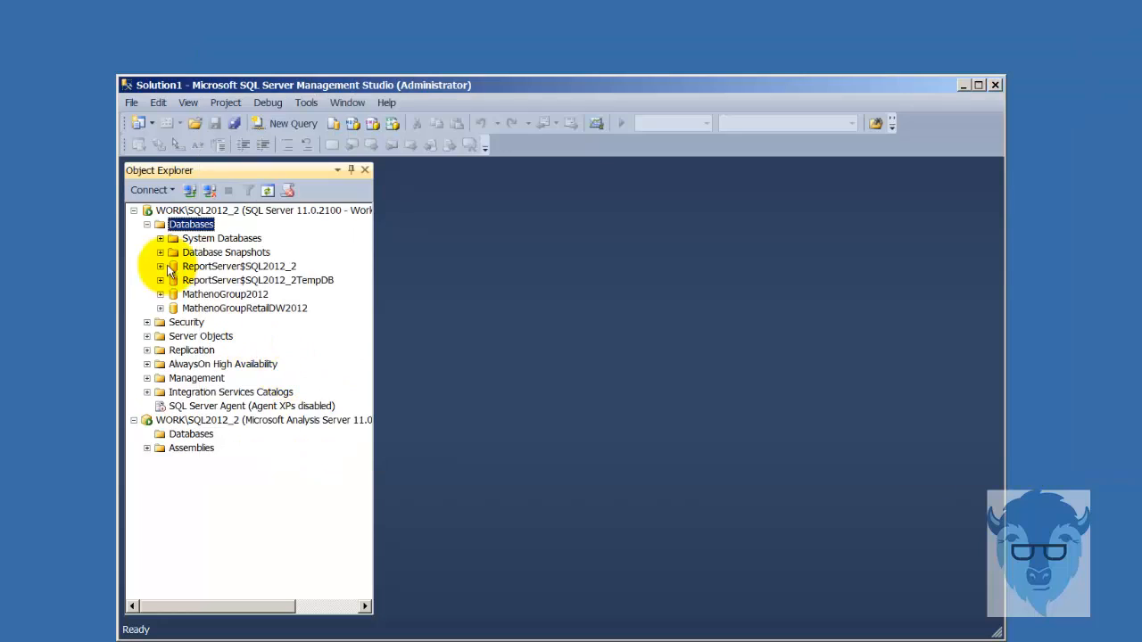
Step: Start attaching a third database to the database engine and add MathenoGroupStudent.mdf from the DATA folder
right_click(192, 223)
click(272, 253)
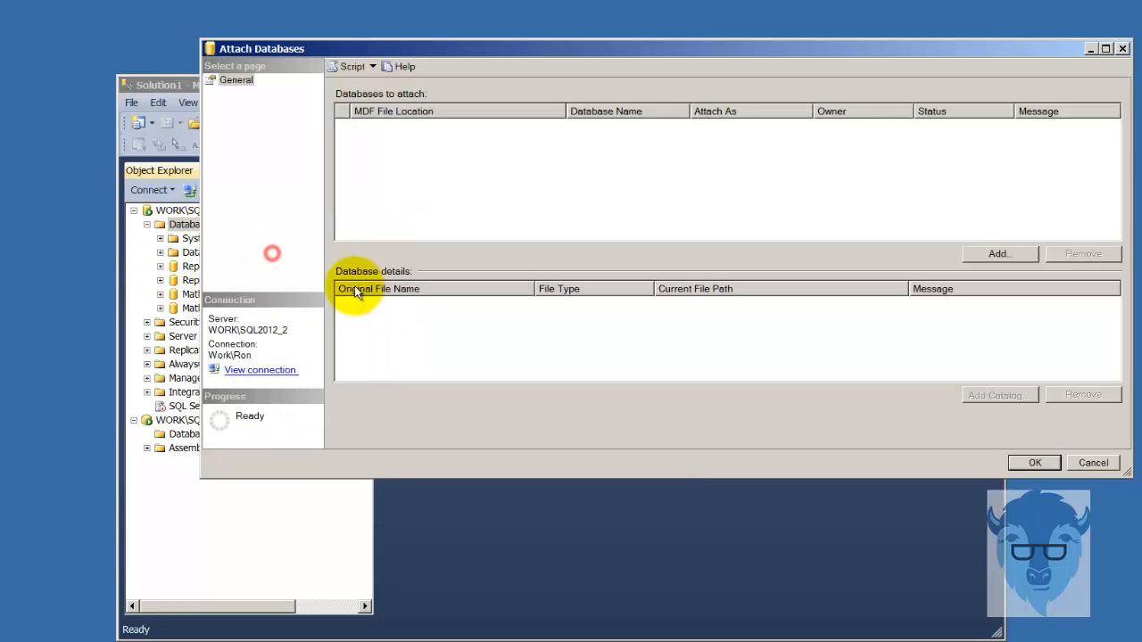
click(1009, 253)
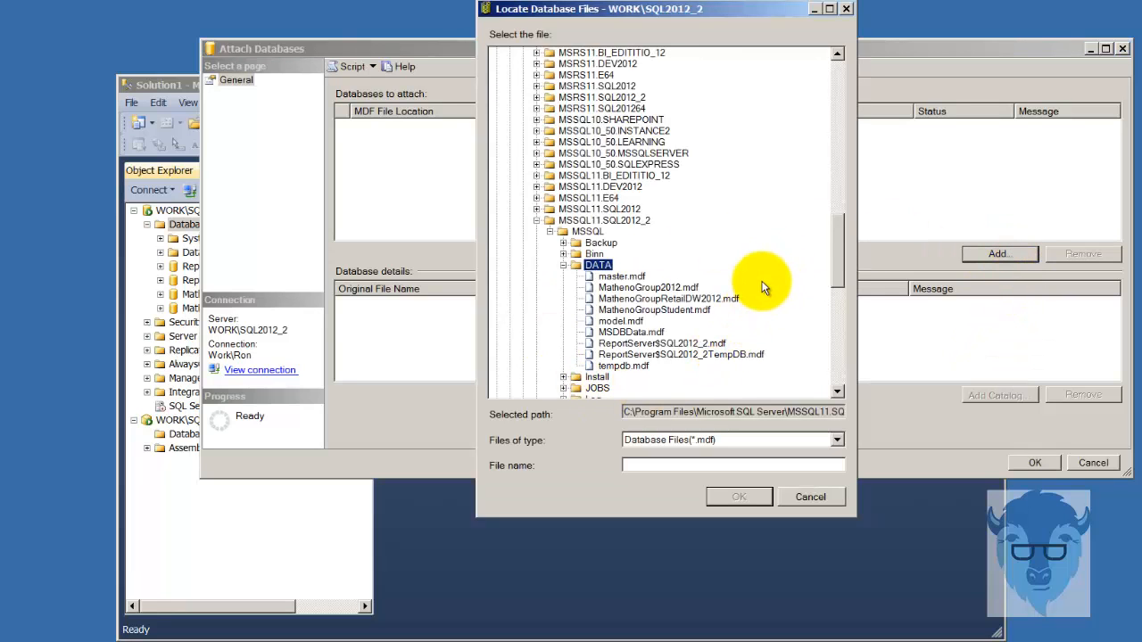
click(680, 309)
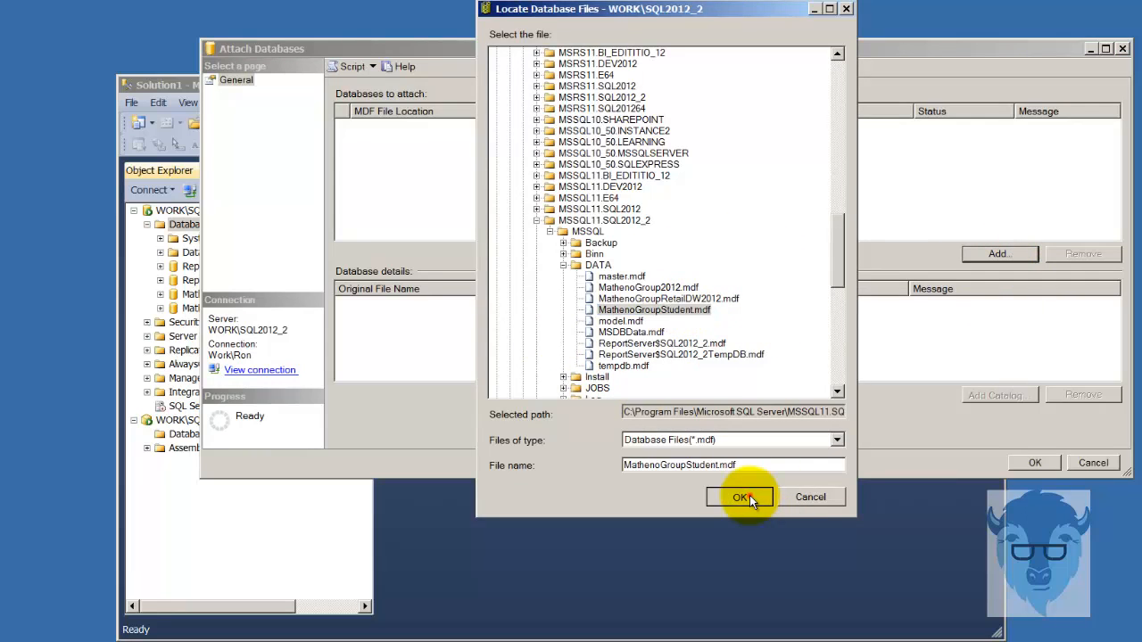
click(747, 496)
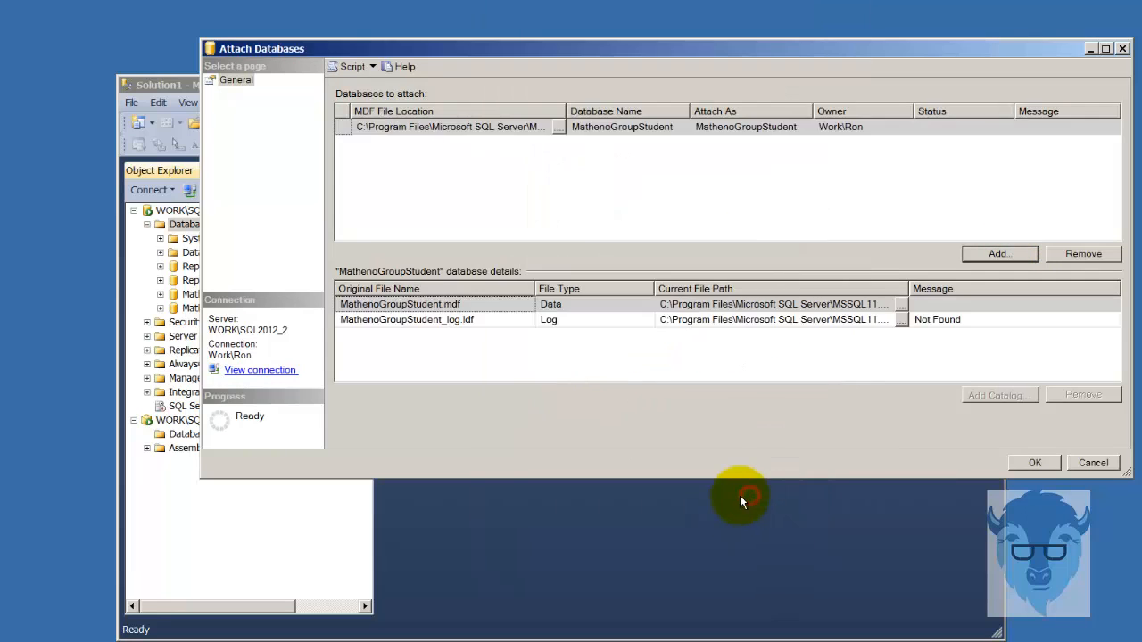
Step: Remove the MathenoGroupStudent_log.ldf entry from the database details and attach the MathenoGroupStudent database
click(976, 319)
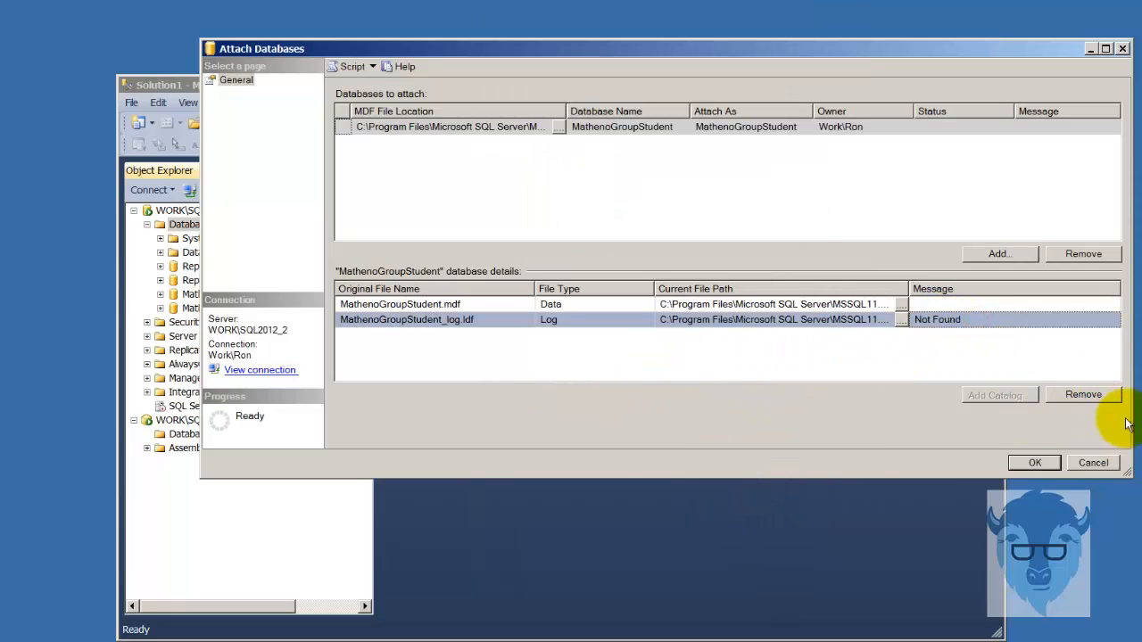
click(1076, 392)
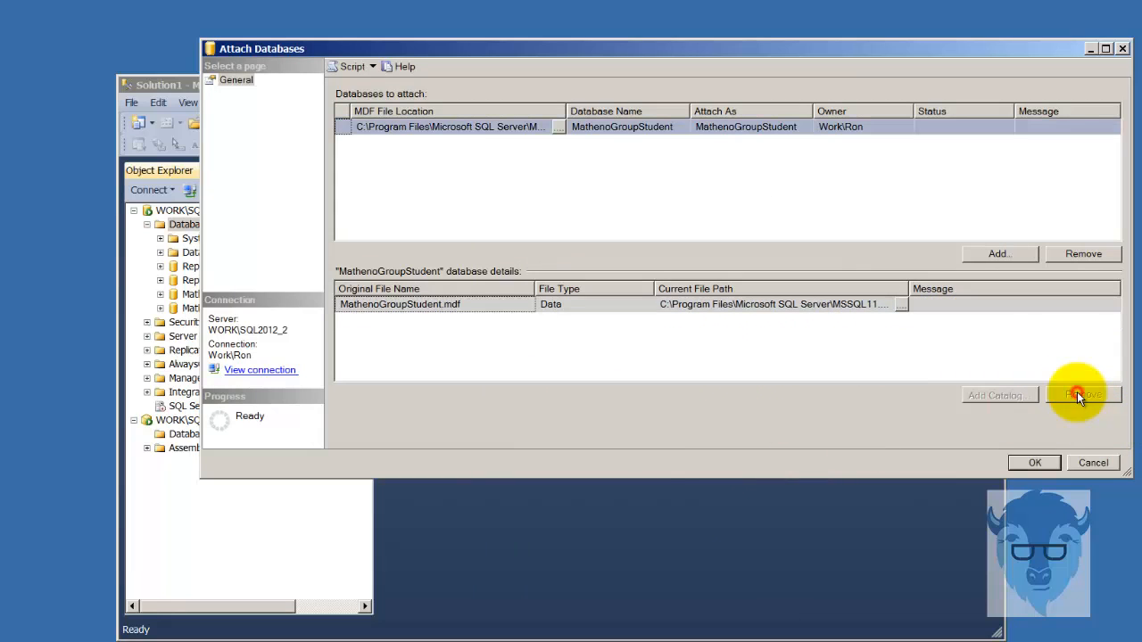
click(1036, 462)
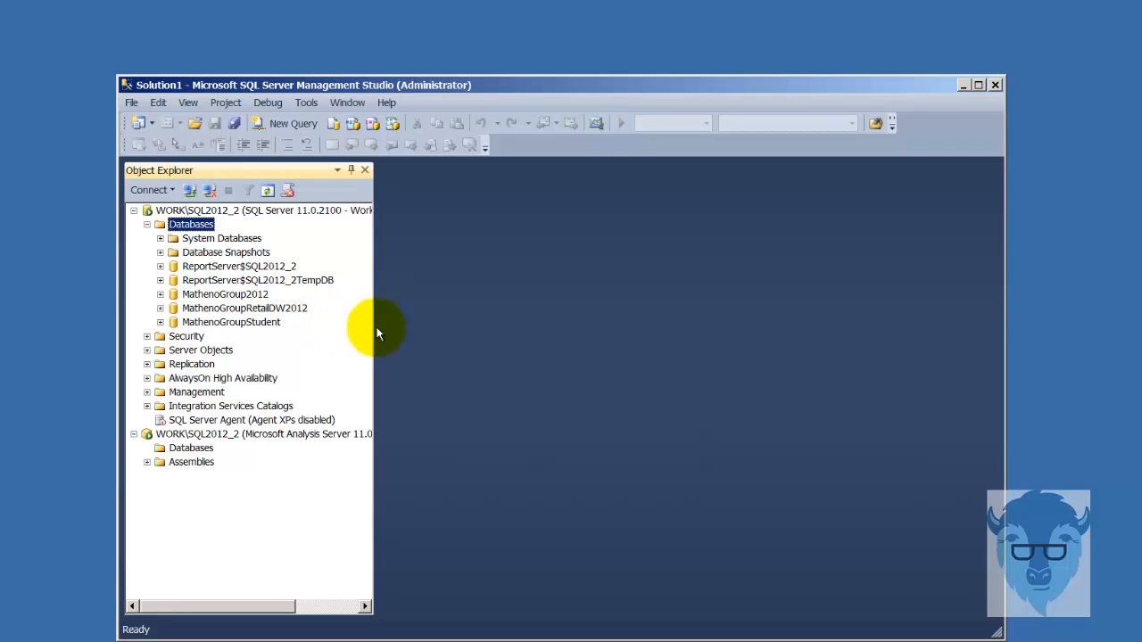
Step: Display the top 1000 rows of the HumanResources.Department table in MathenoGroup2012 and collapse the database
click(160, 294)
click(173, 322)
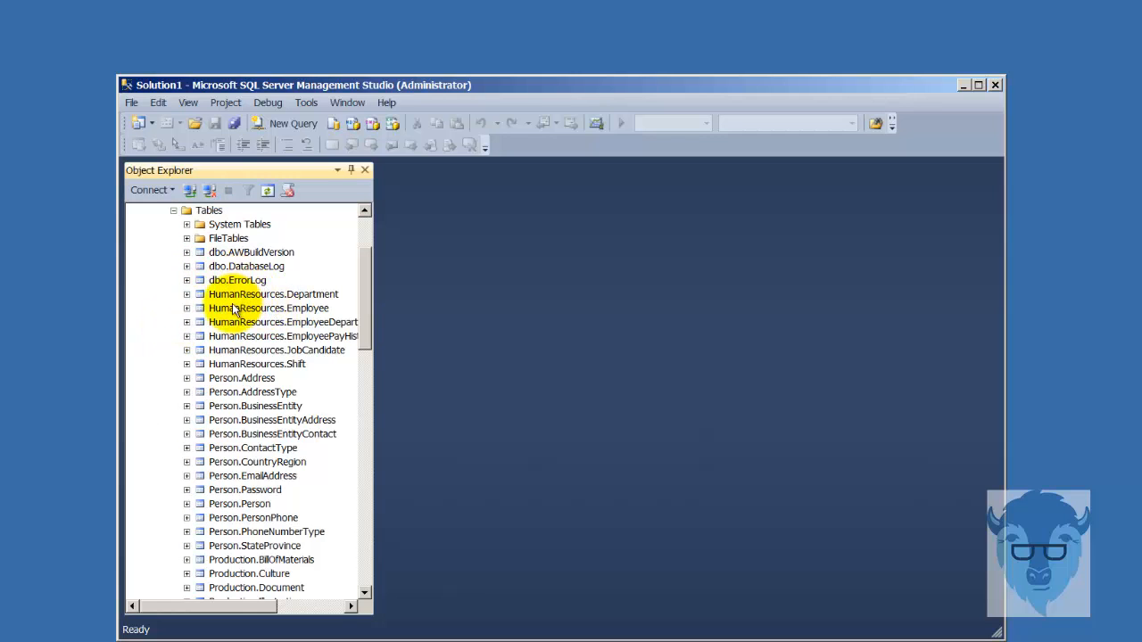
click(226, 296)
right_click(225, 297)
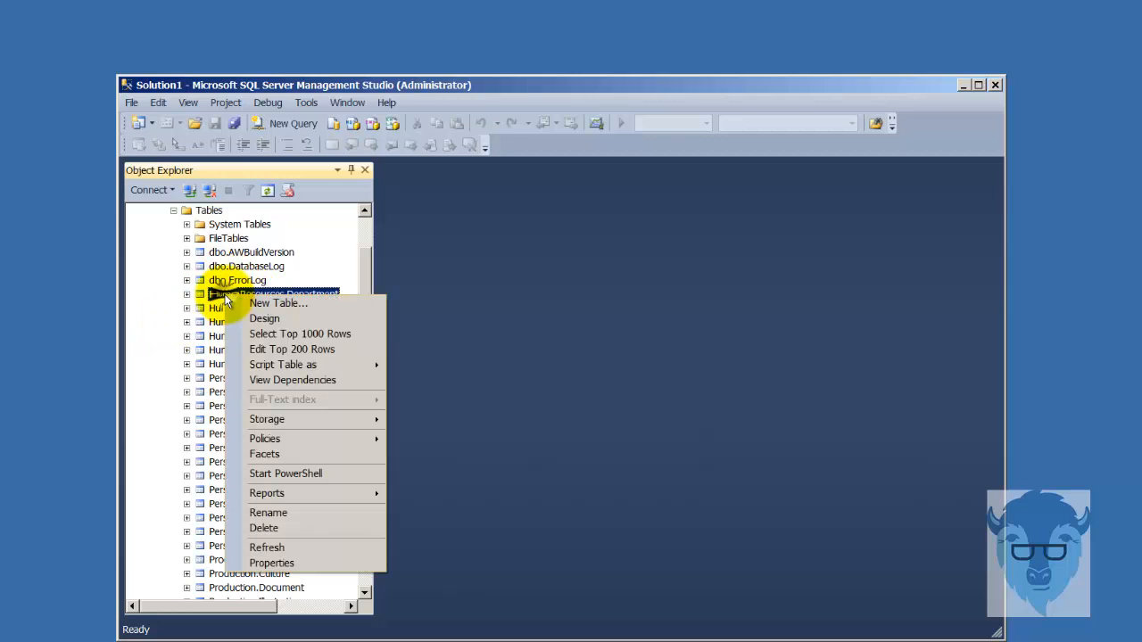
click(335, 335)
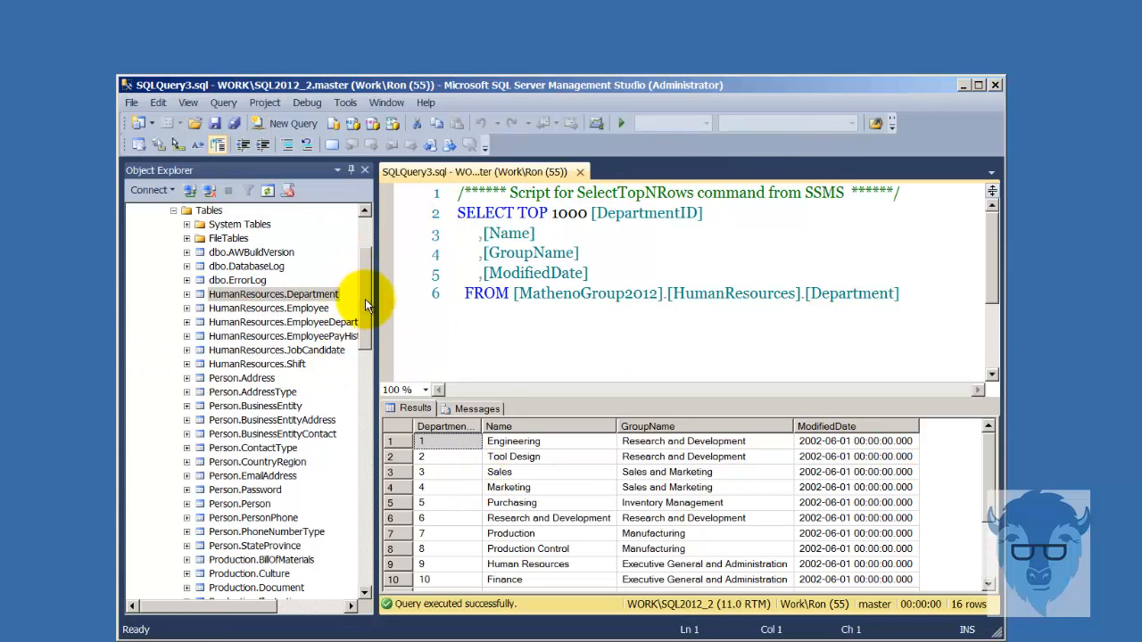
drag(364, 298, 379, 218)
click(161, 293)
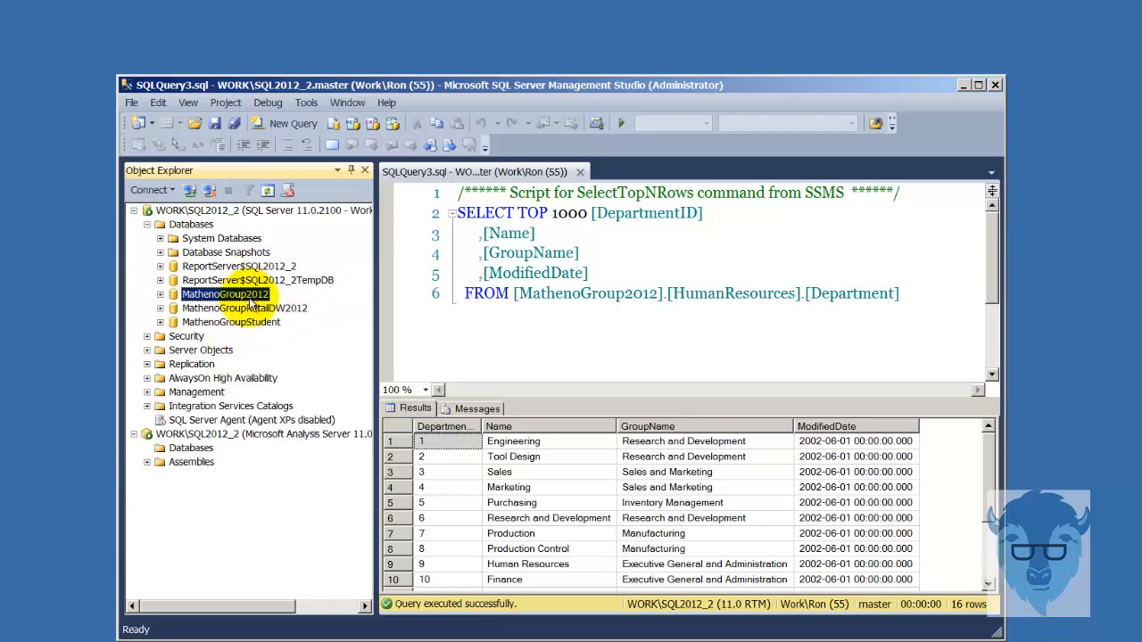
Step: Run a full backup of the MathenoGroup2012 database to the default disk destination
right_click(239, 303)
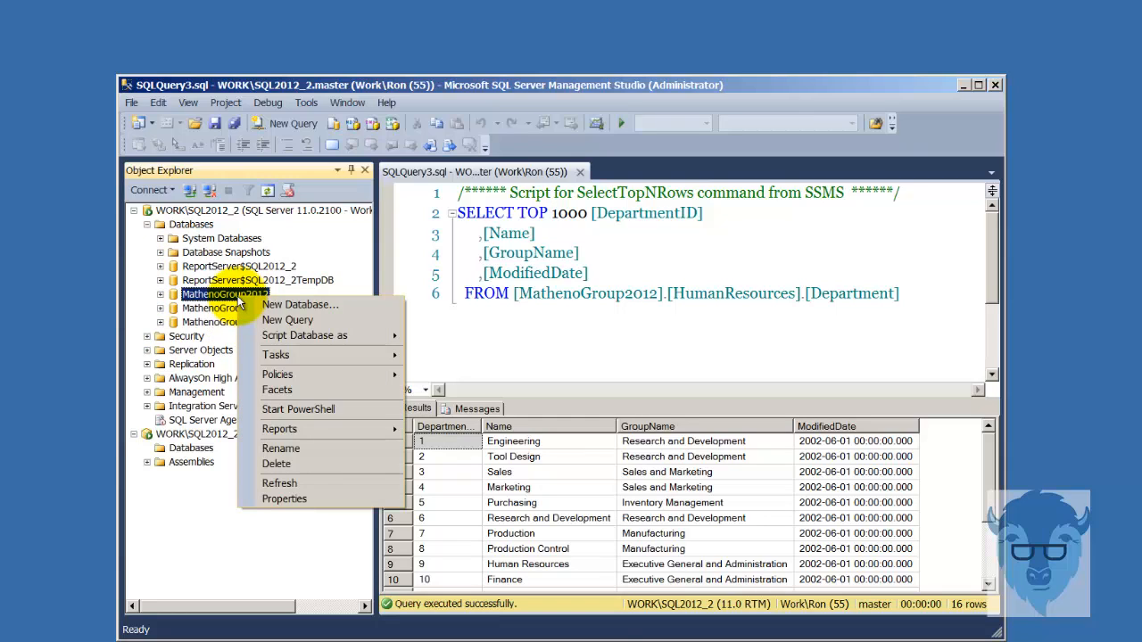
click(319, 355)
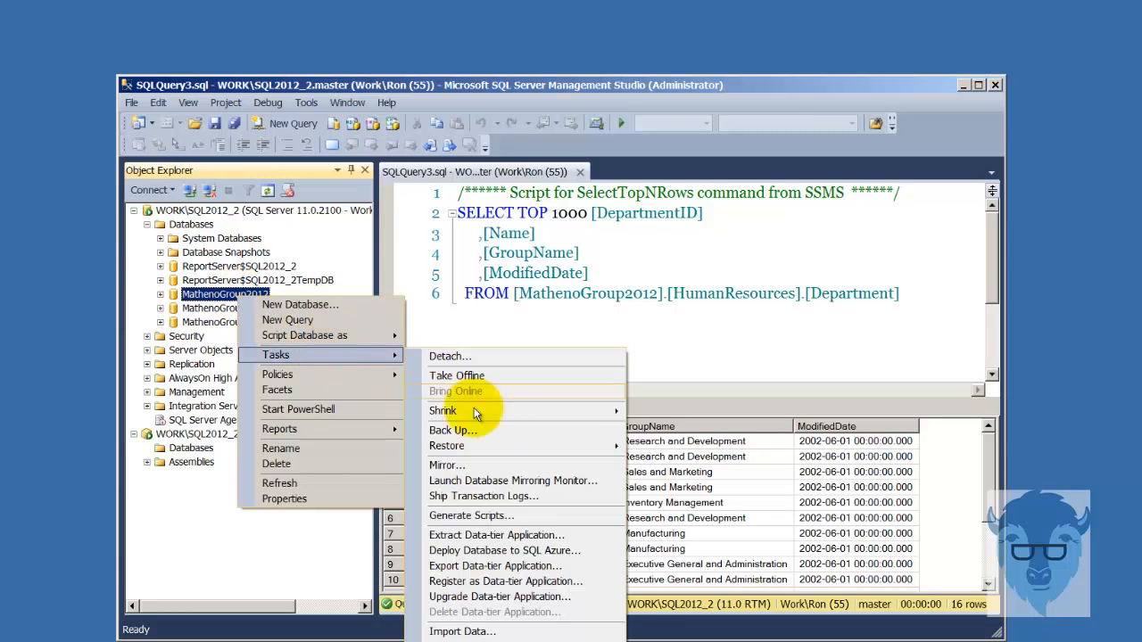
click(504, 433)
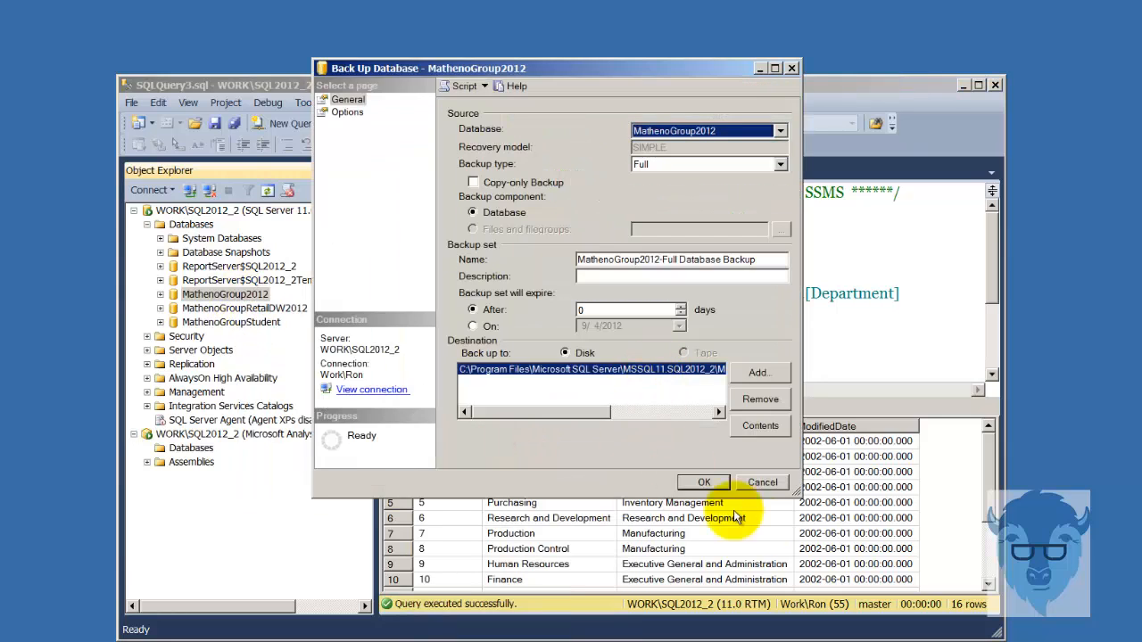
click(704, 482)
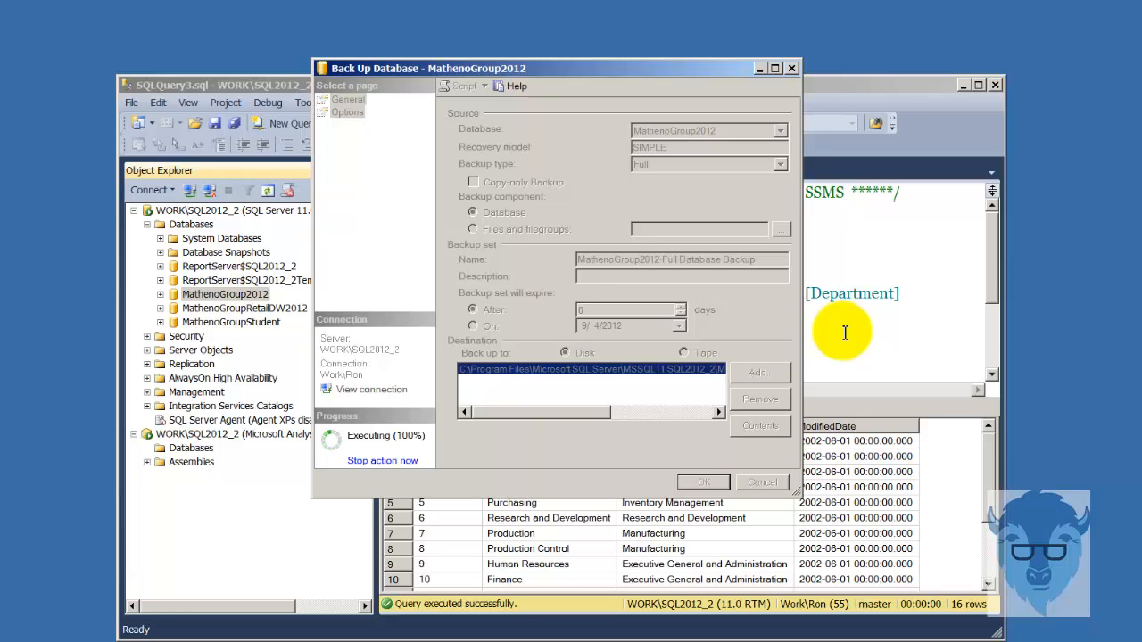
click(804, 314)
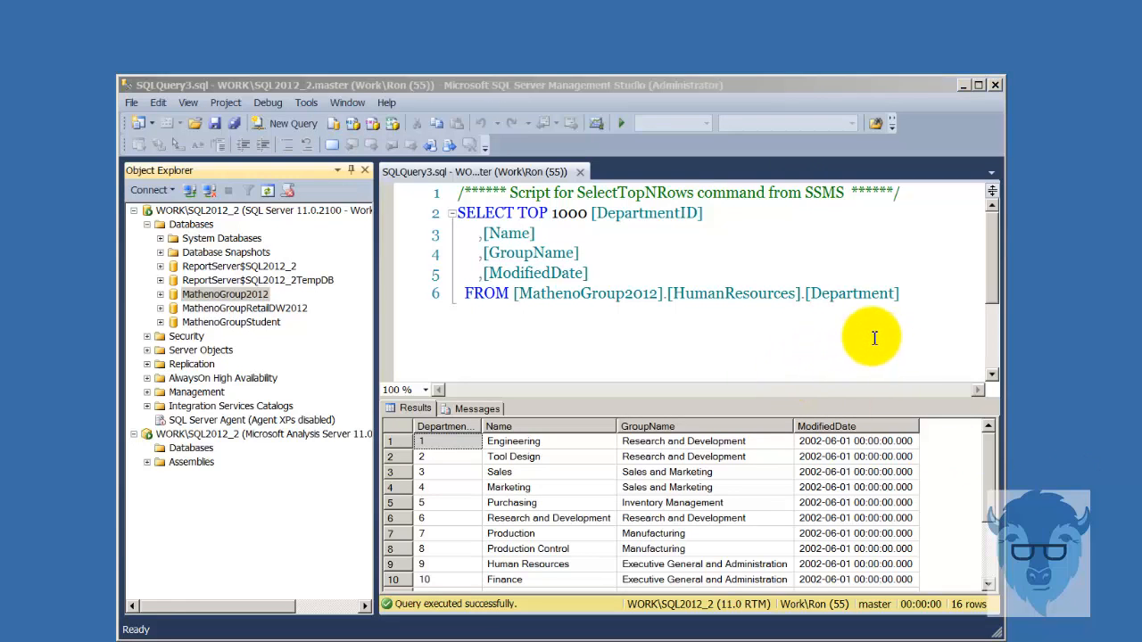
Step: Open the properties of the MathenoGroup2012 database and examine its owner on the General page
right_click(203, 300)
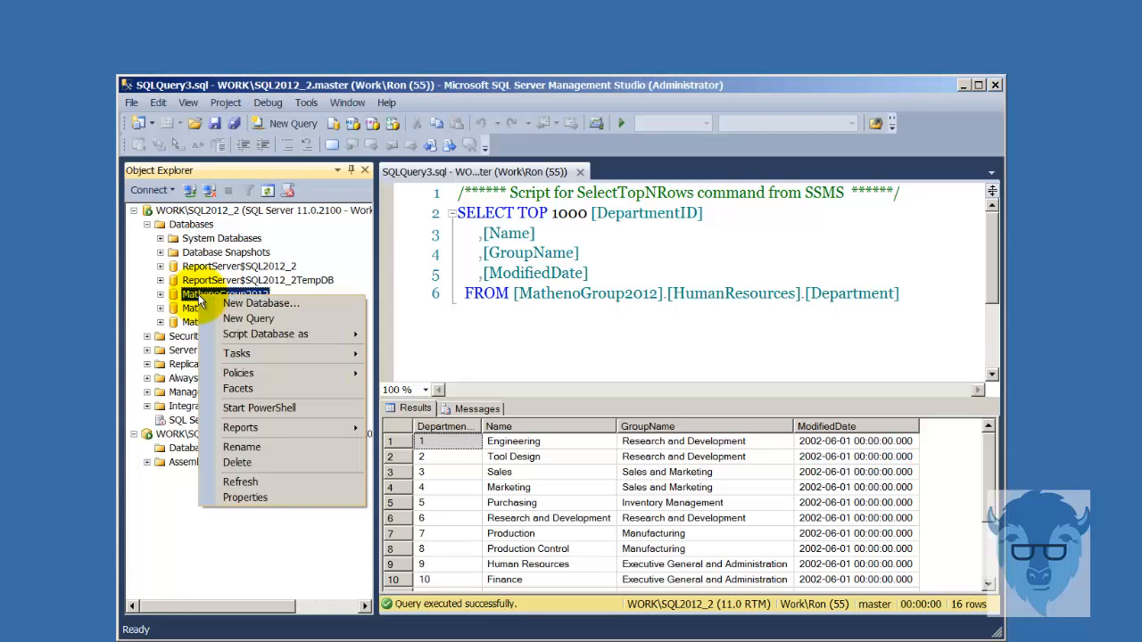
click(289, 497)
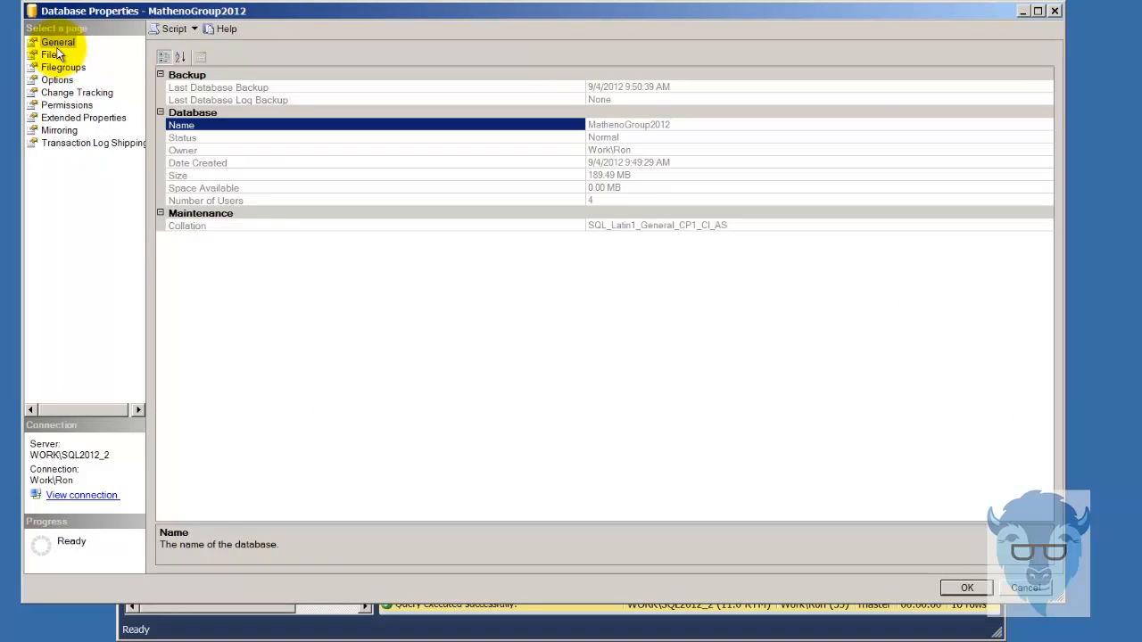
click(206, 150)
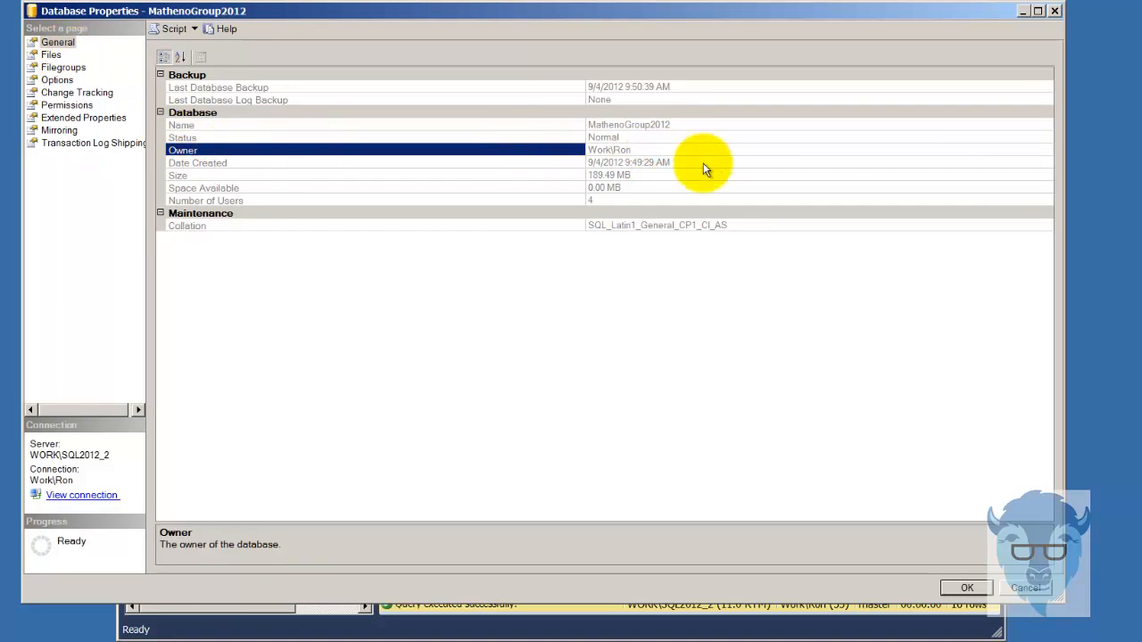
double_click(513, 150)
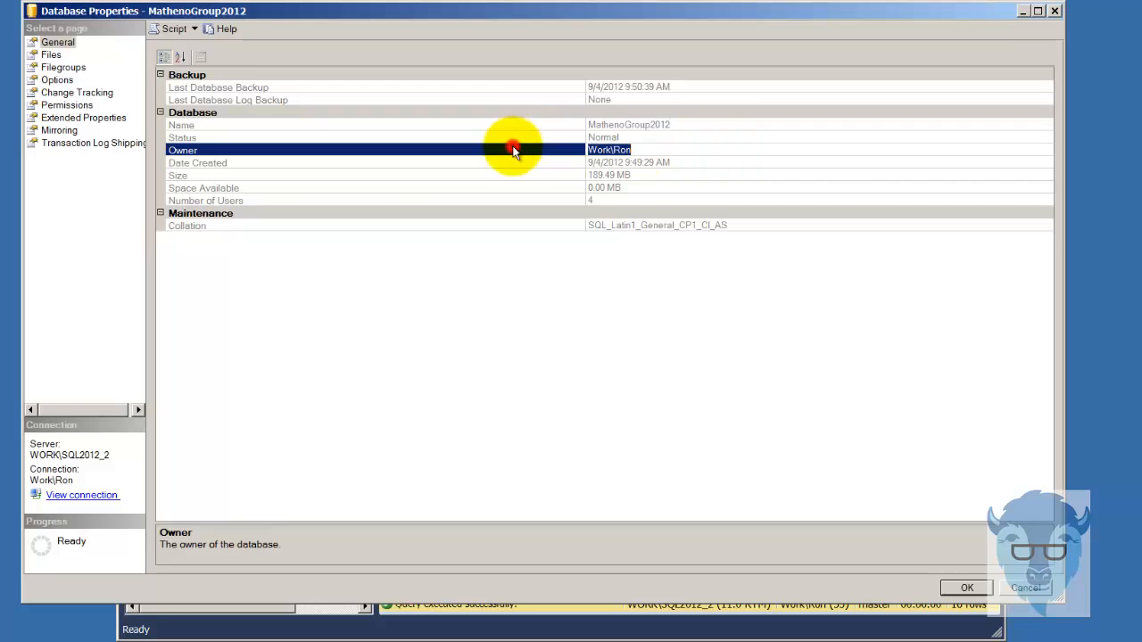
click(666, 151)
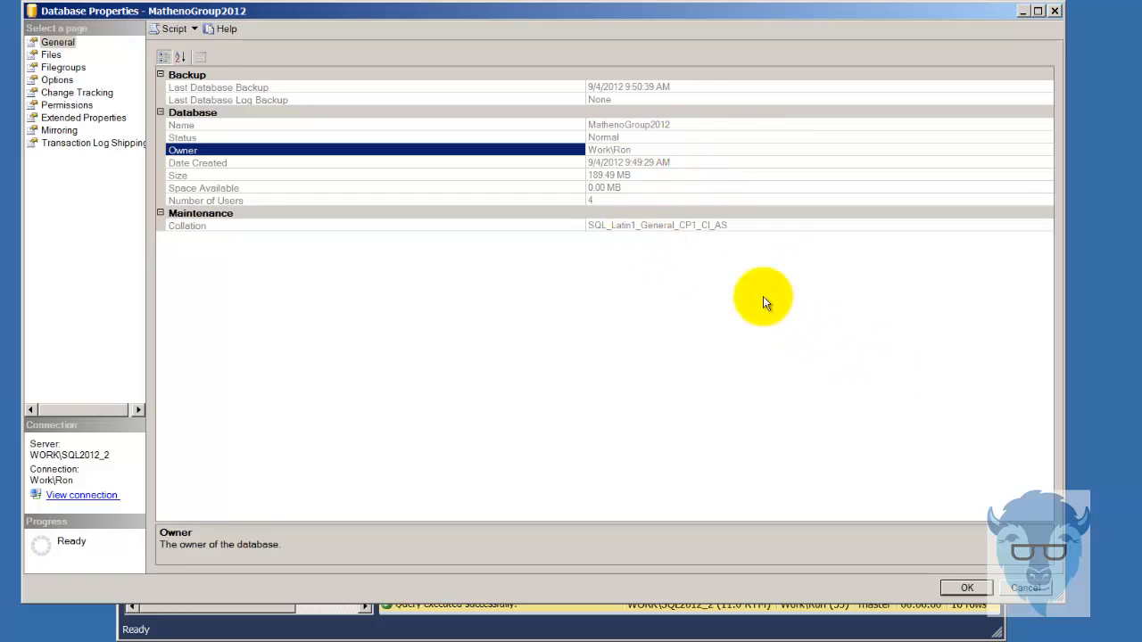
click(674, 149)
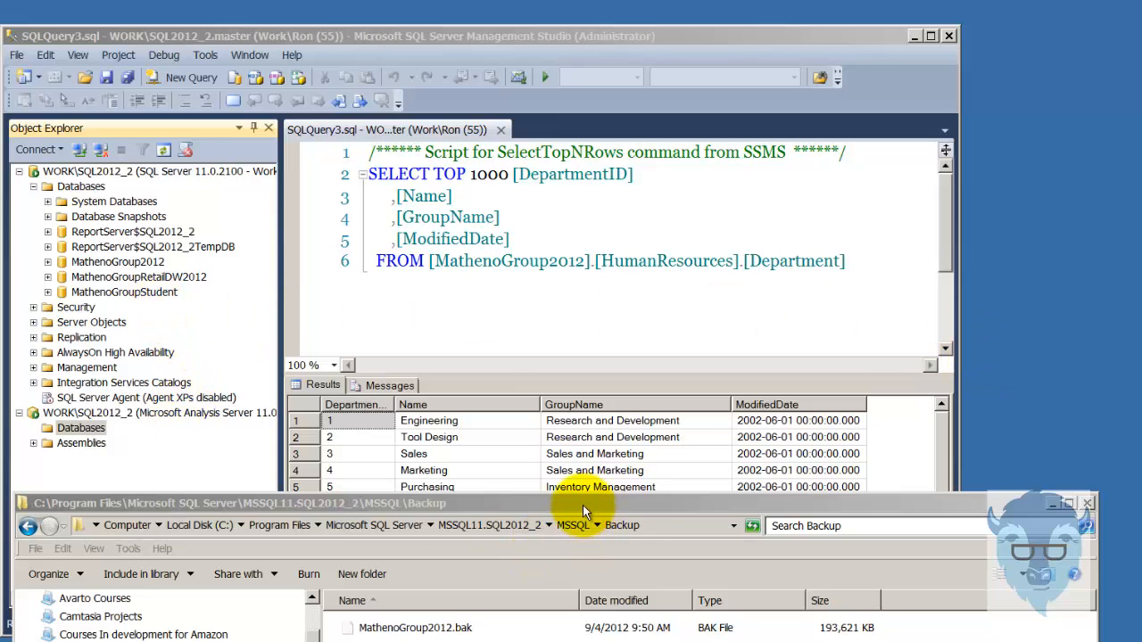
Step: Examine the backup file in the MSSQL11.SQL2012_2\MSSQL\Backup folder window, move the window aside and return to Management Studio
drag(581, 503, 600, 248)
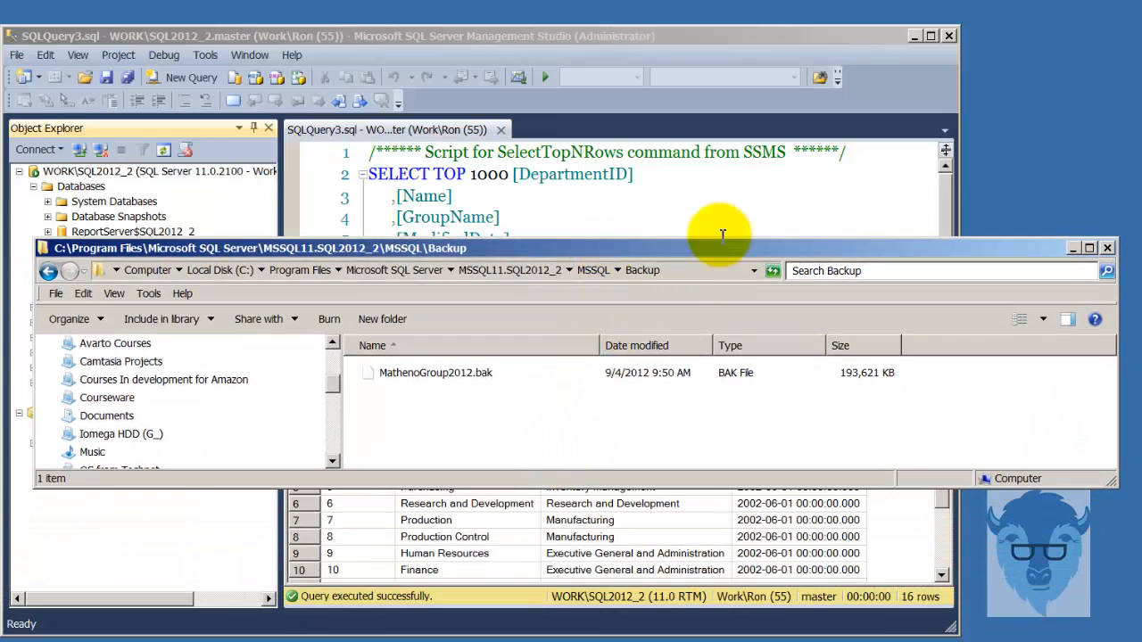
drag(721, 255, 708, 509)
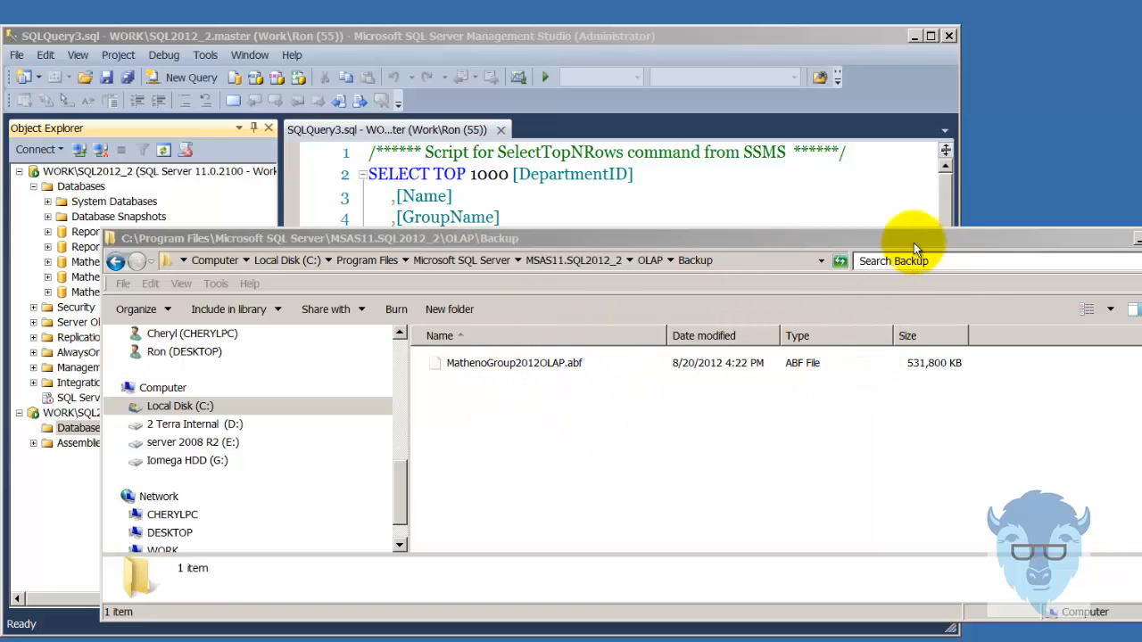
click(856, 201)
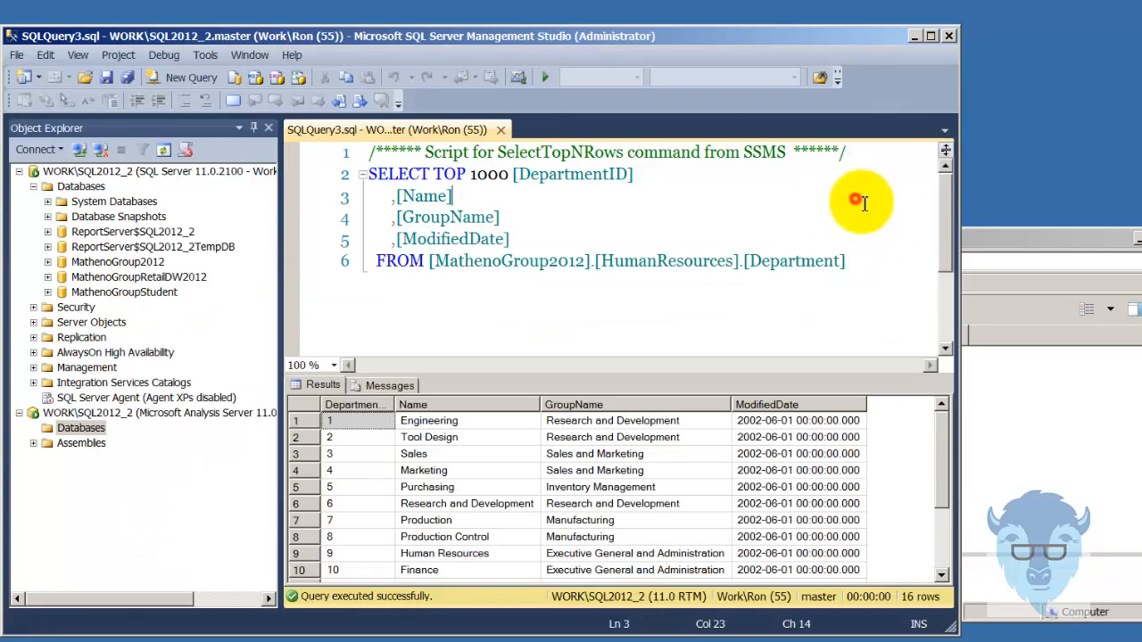
Step: Restore an Analysis Services database from the MathenoGroup2012OLAP.abf backup in the server's OLAP\Backup folder, keeping the default options
right_click(92, 429)
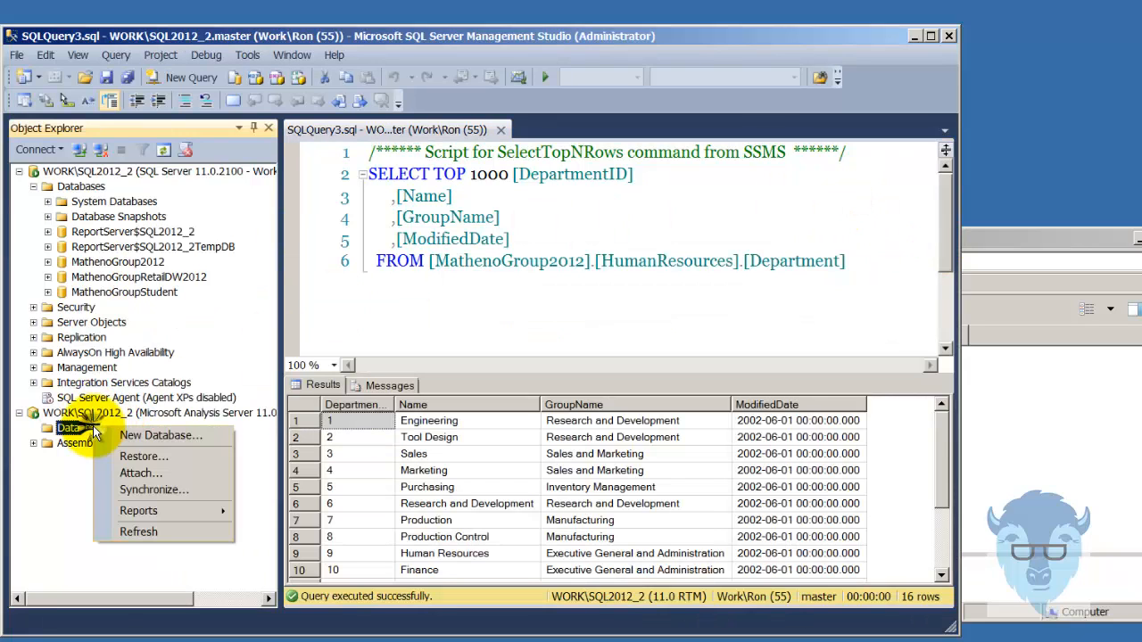
click(143, 457)
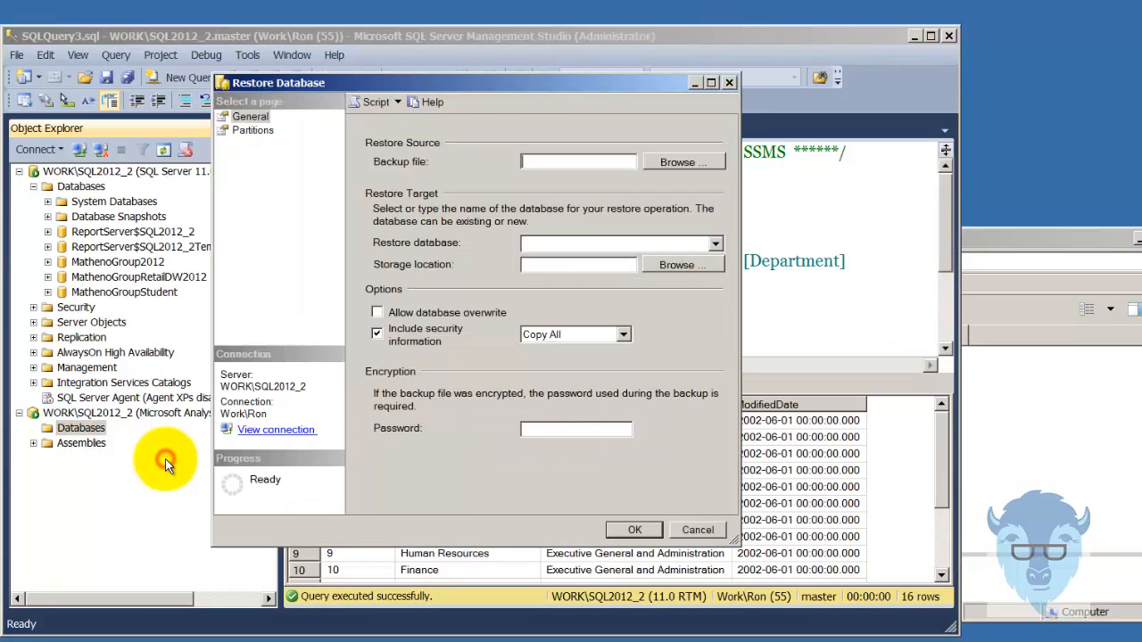
click(680, 162)
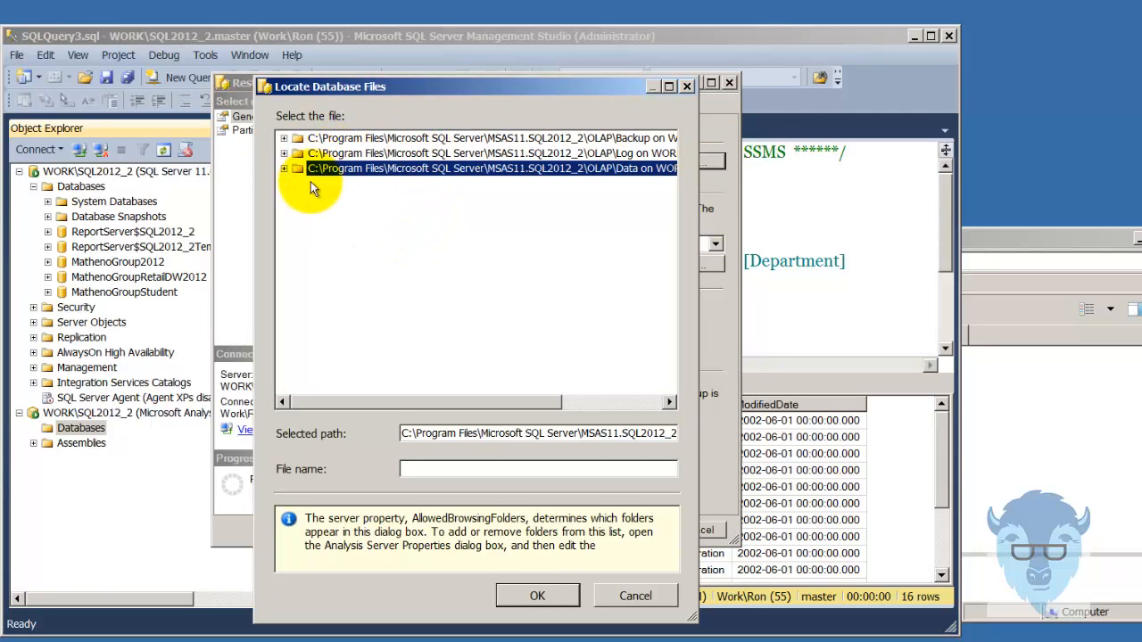
click(282, 138)
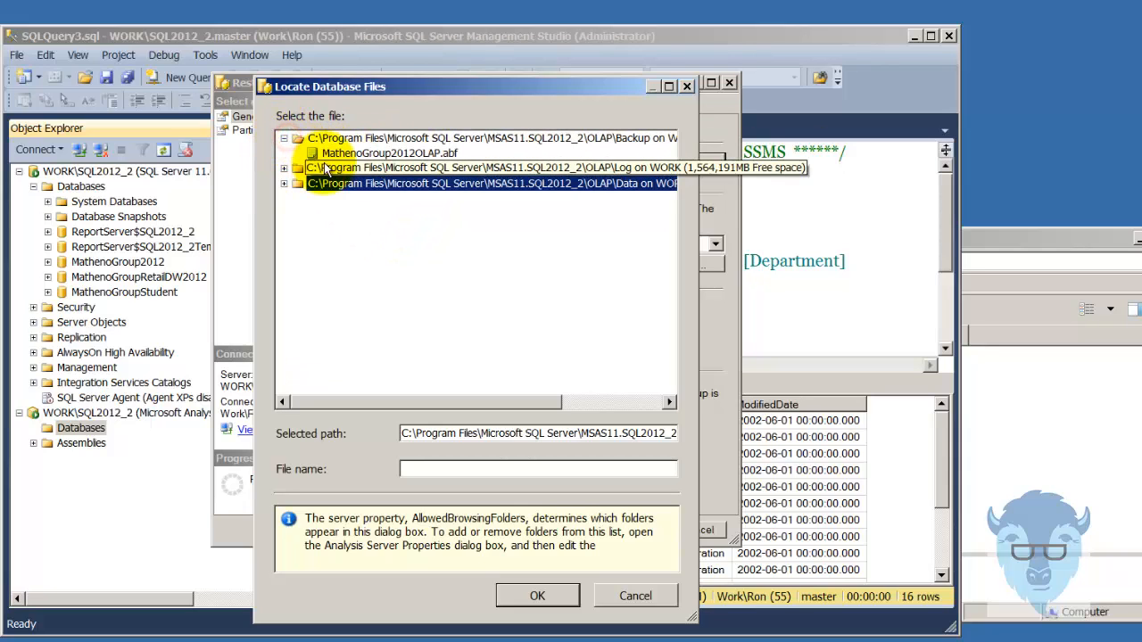
click(329, 153)
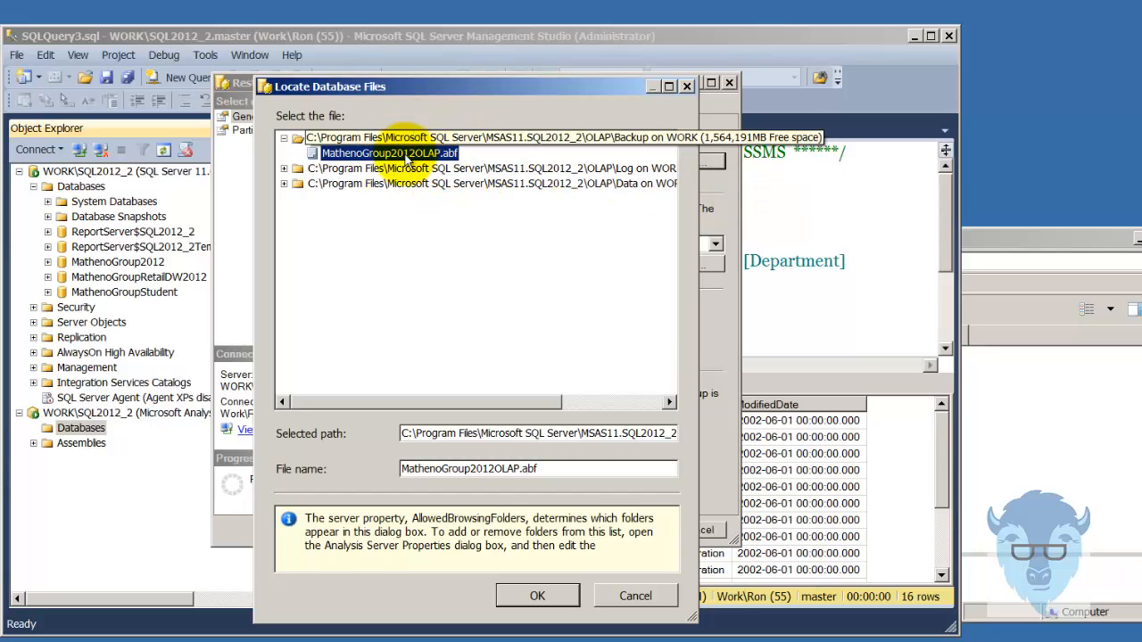
click(536, 595)
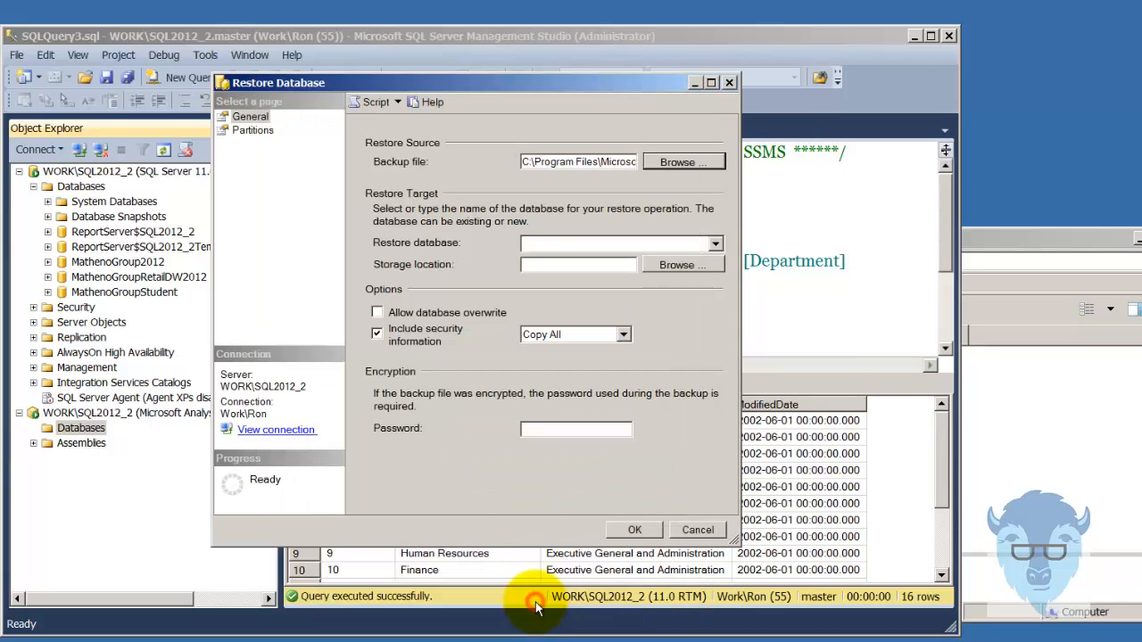
click(640, 529)
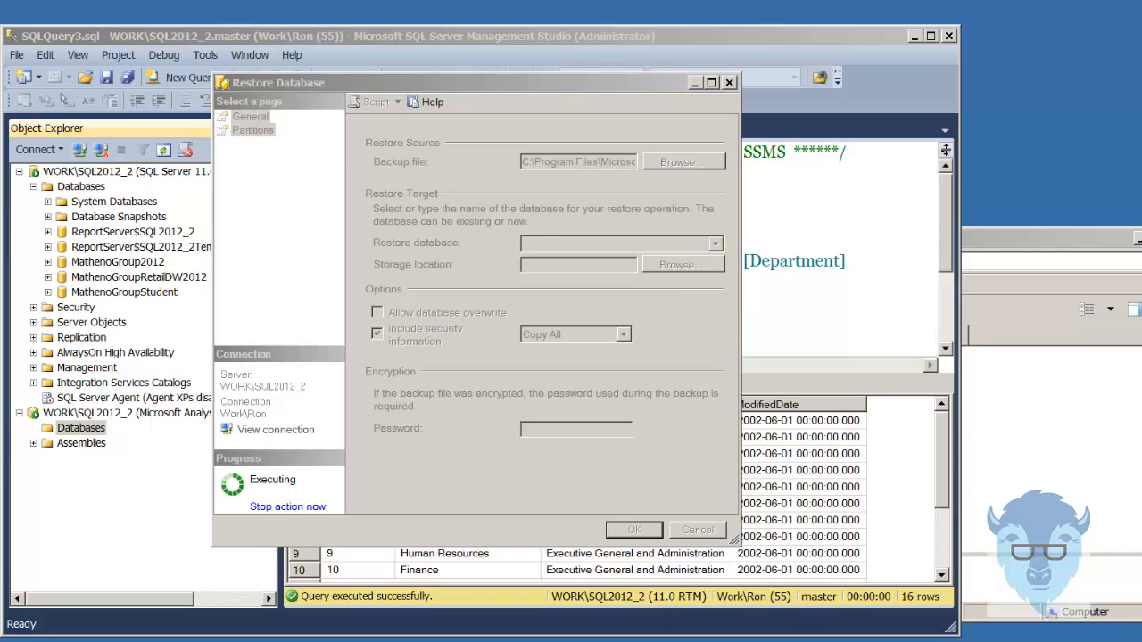
Step: Refresh the Analysis Services databases and expand MathenoGroup2012OLAP down to its list of cubes
right_click(87, 434)
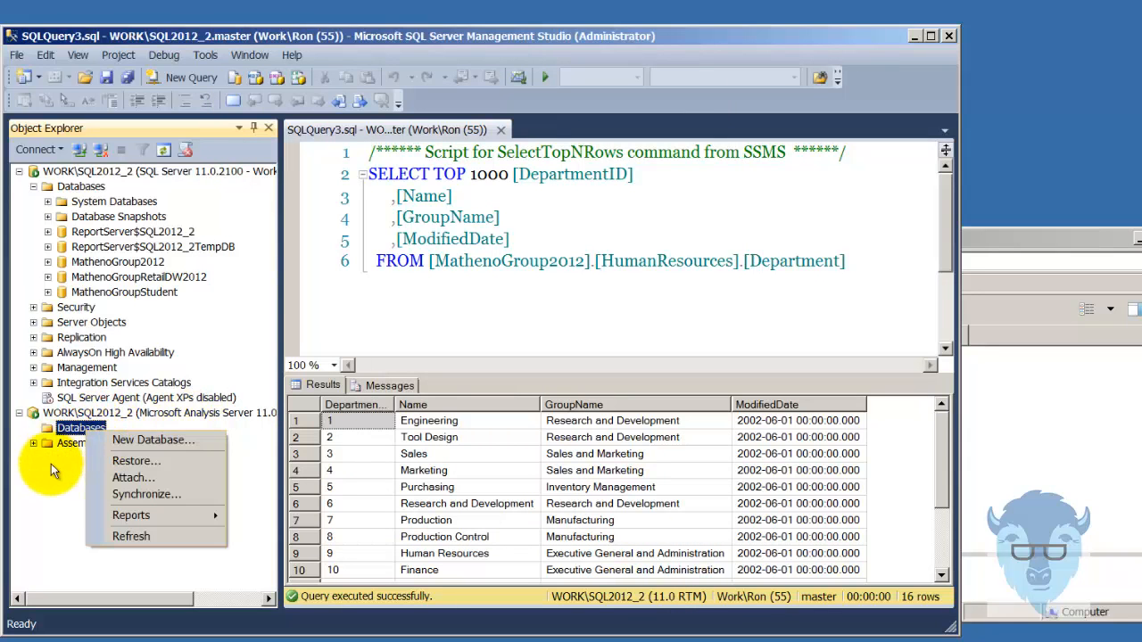
click(132, 536)
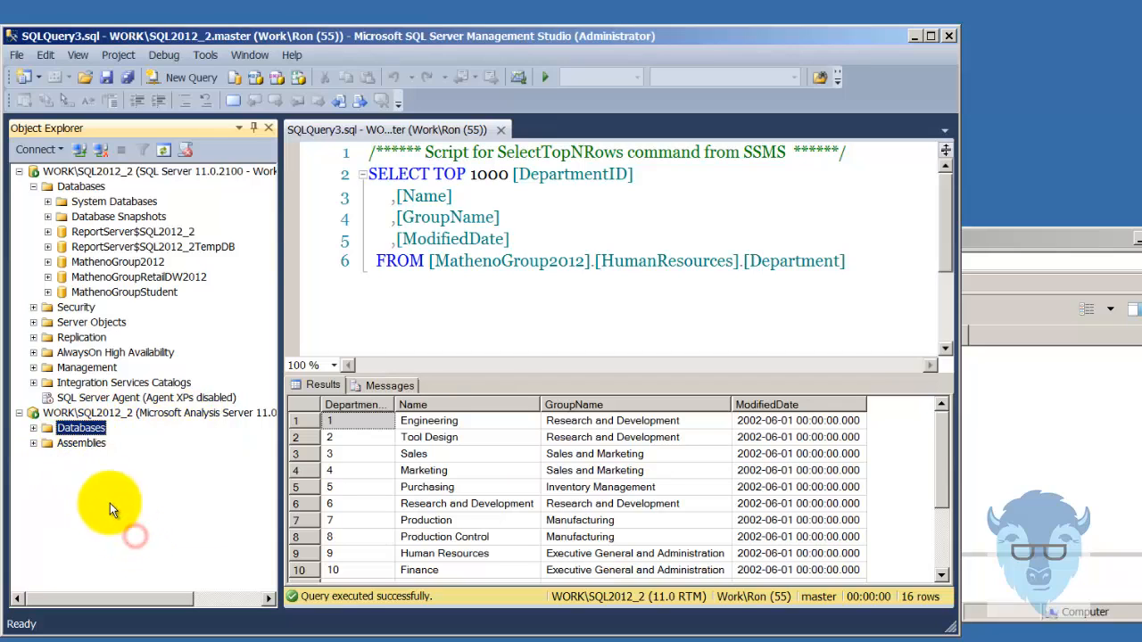
click(33, 428)
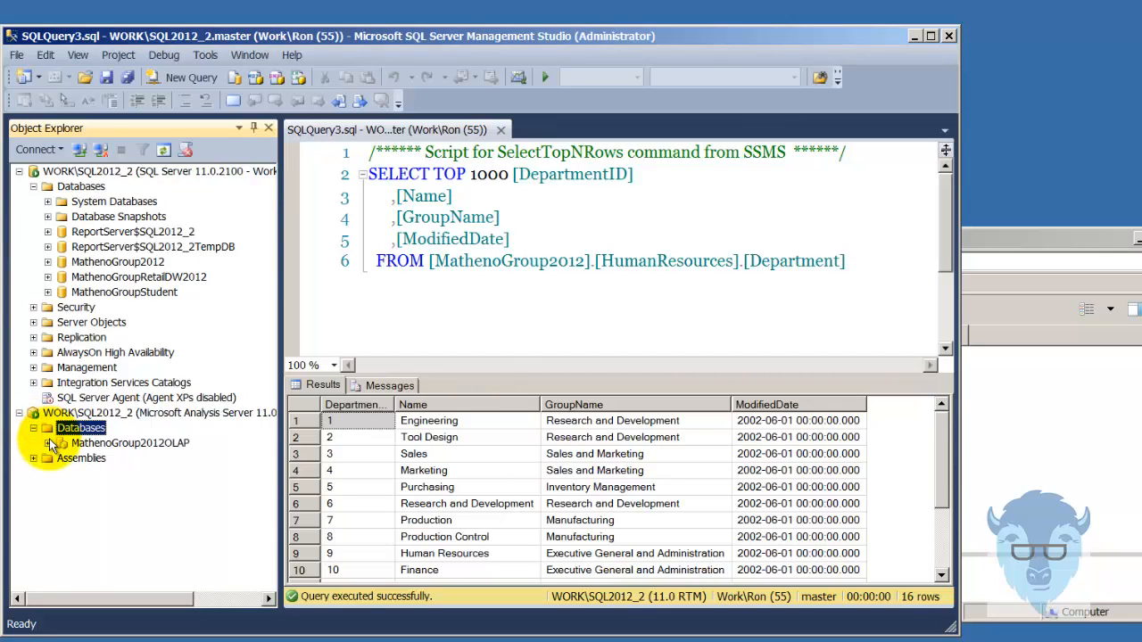
click(48, 442)
click(63, 488)
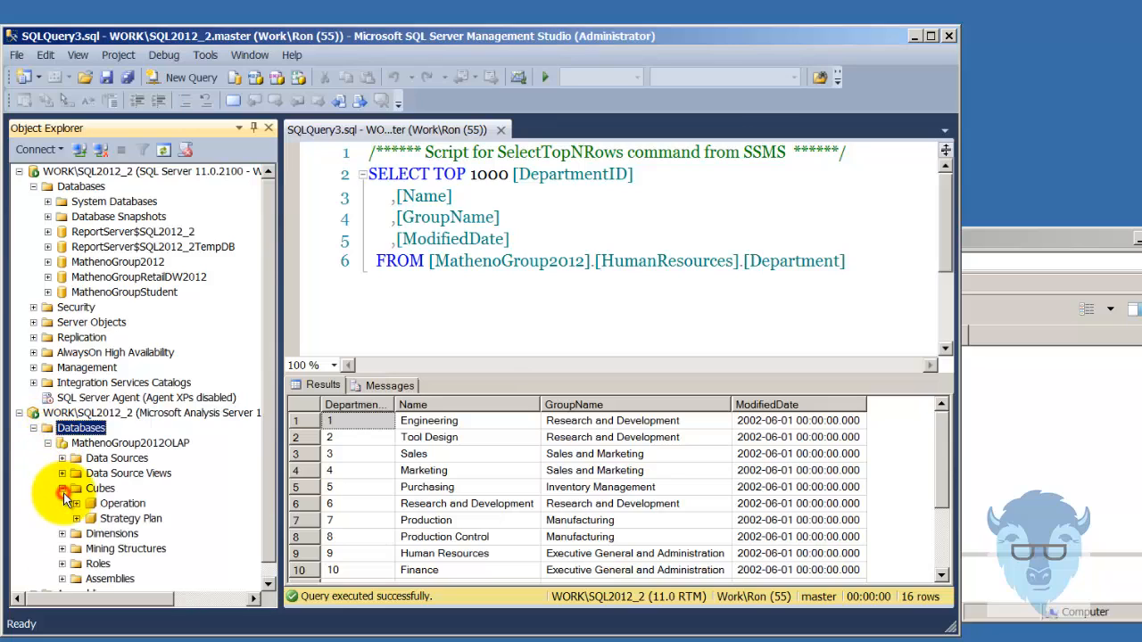
Step: Browse the Operation cube and switch the cube selection in the browser to Sales
right_click(111, 505)
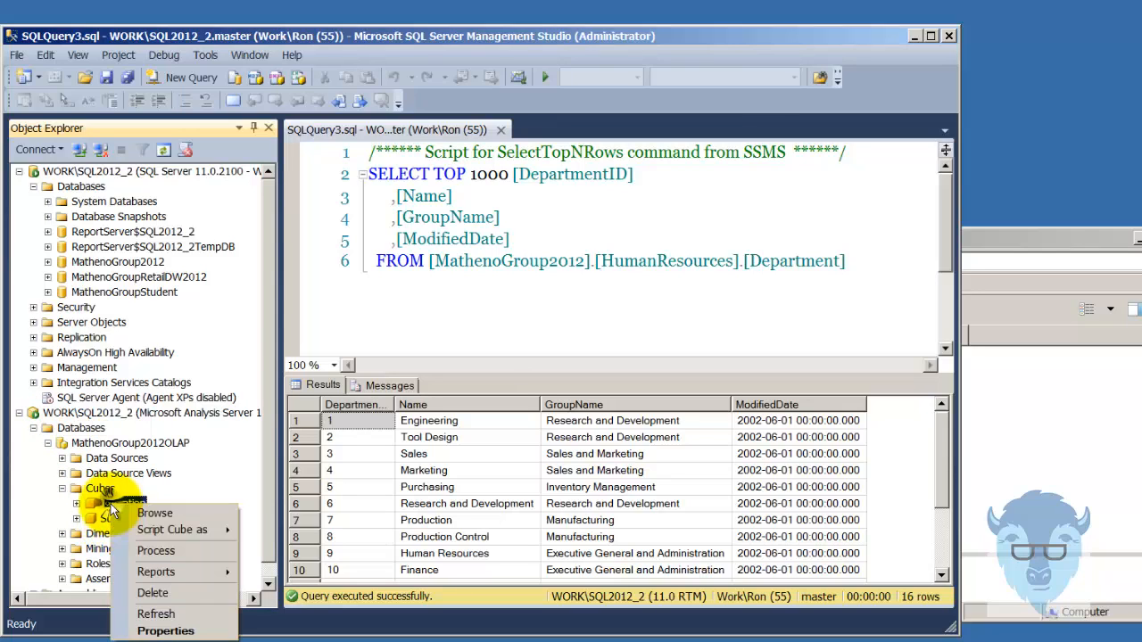
click(155, 514)
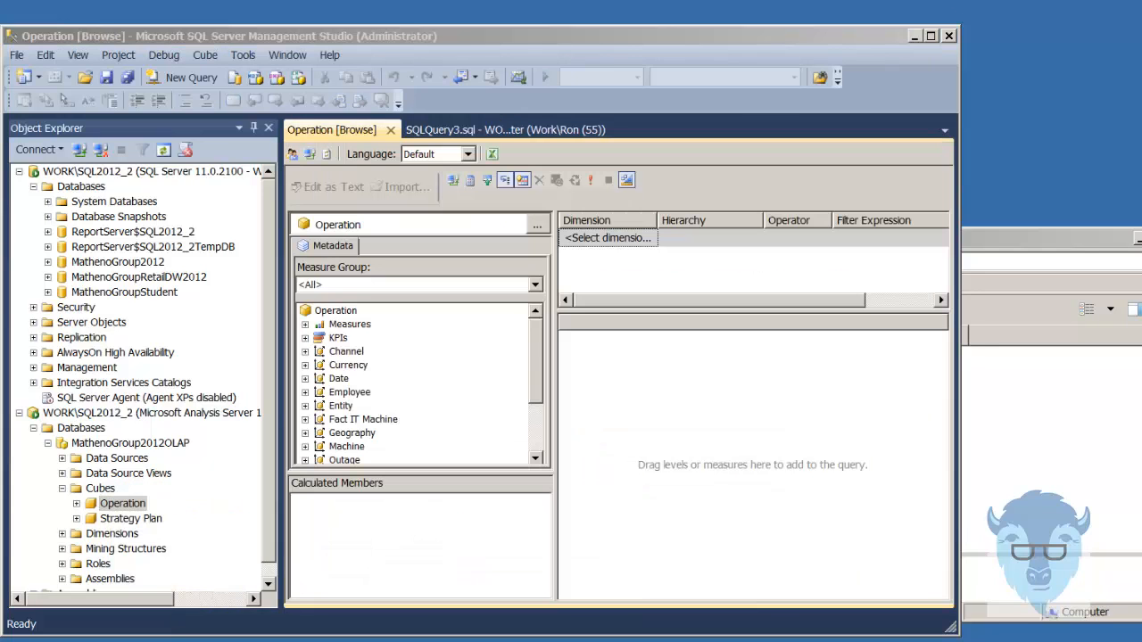
click(536, 224)
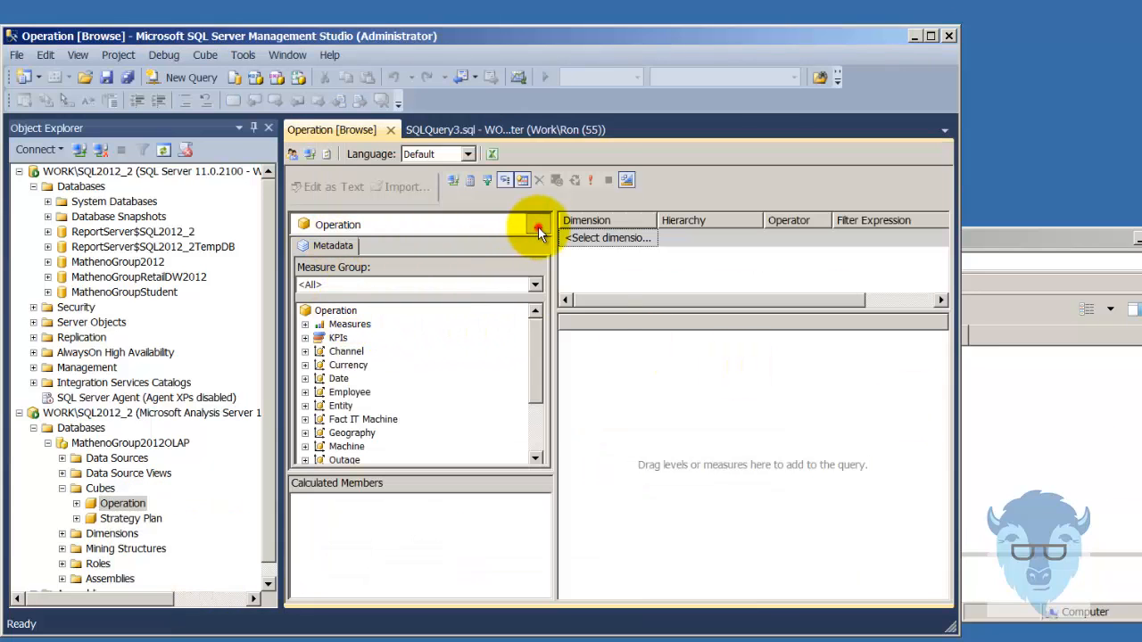
click(386, 267)
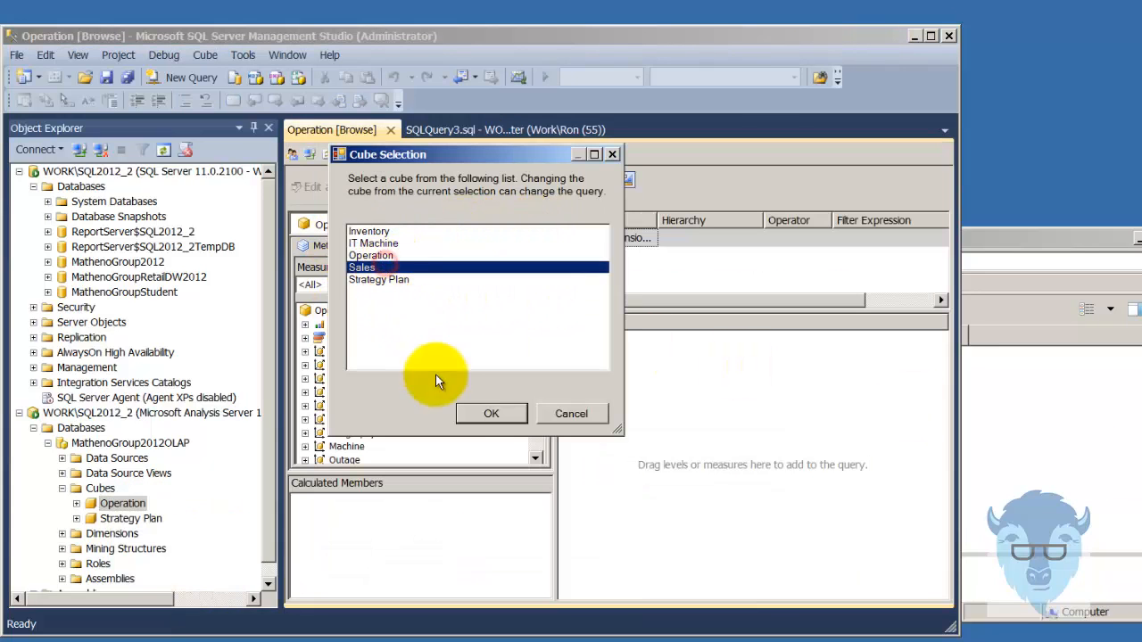
click(477, 413)
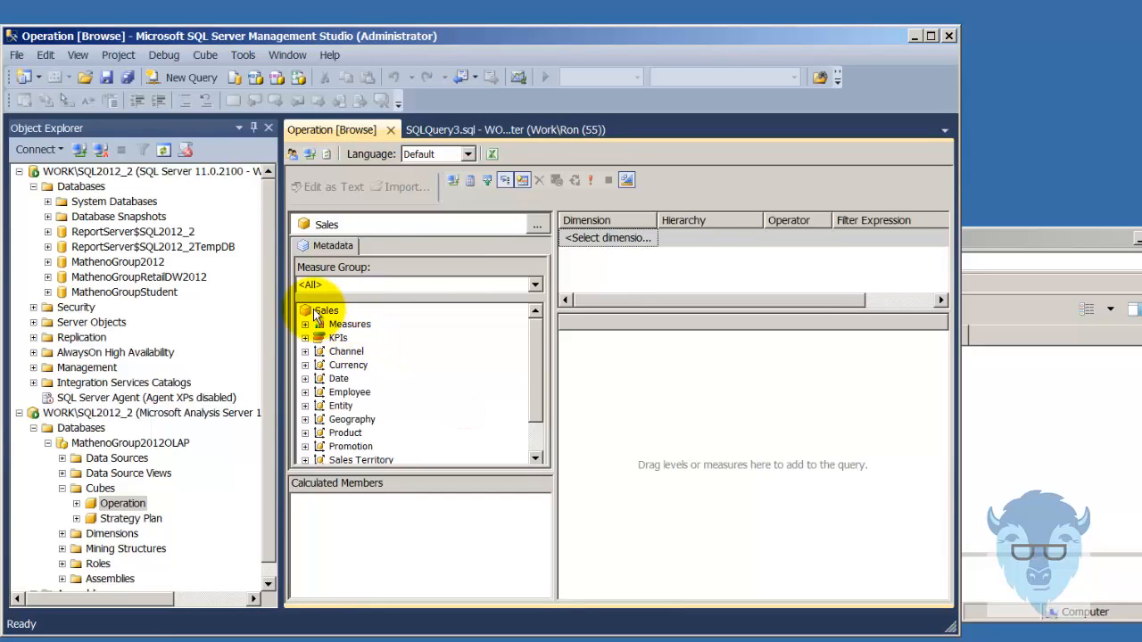
Step: Add the Sales Quantity measure from the Sales measure group to the cube query
click(305, 324)
click(319, 365)
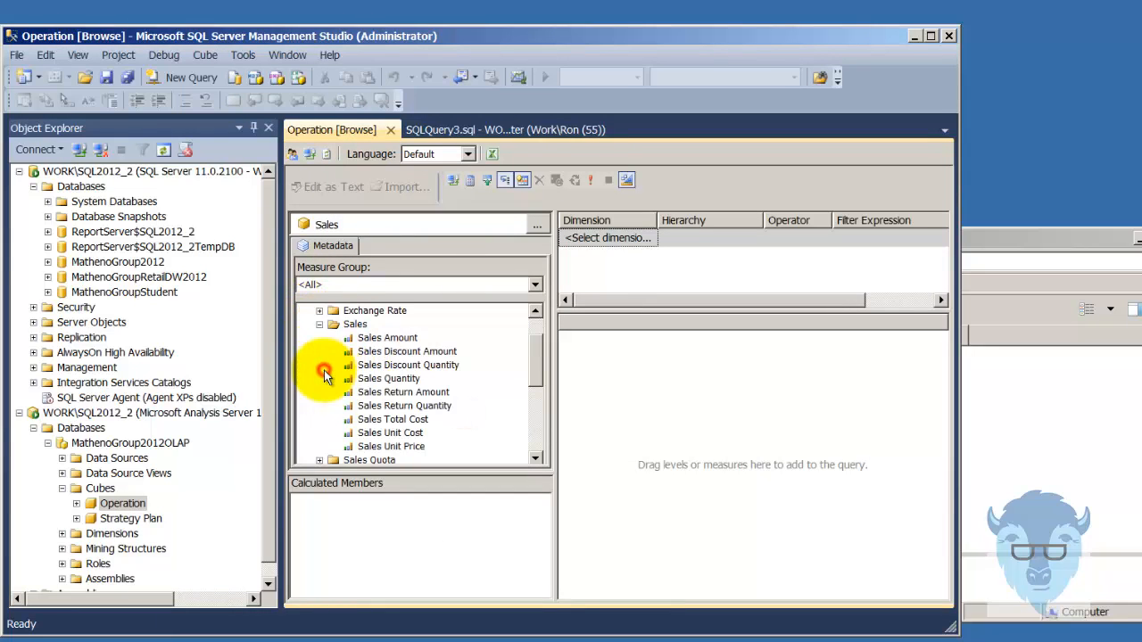
right_click(378, 383)
click(428, 393)
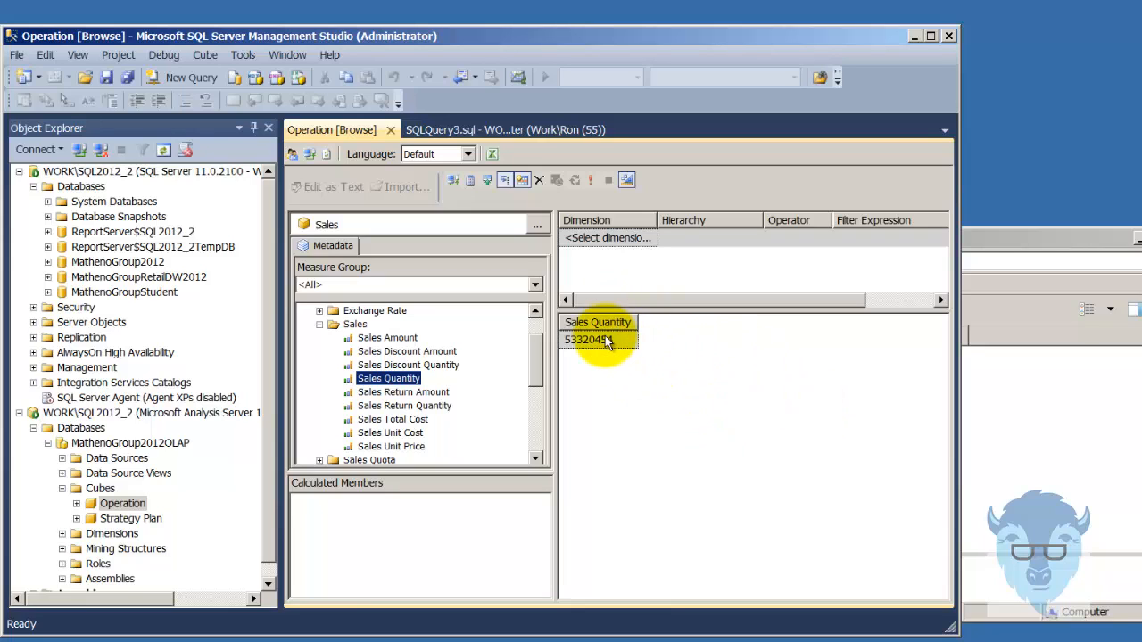
click(167, 444)
right_click(167, 446)
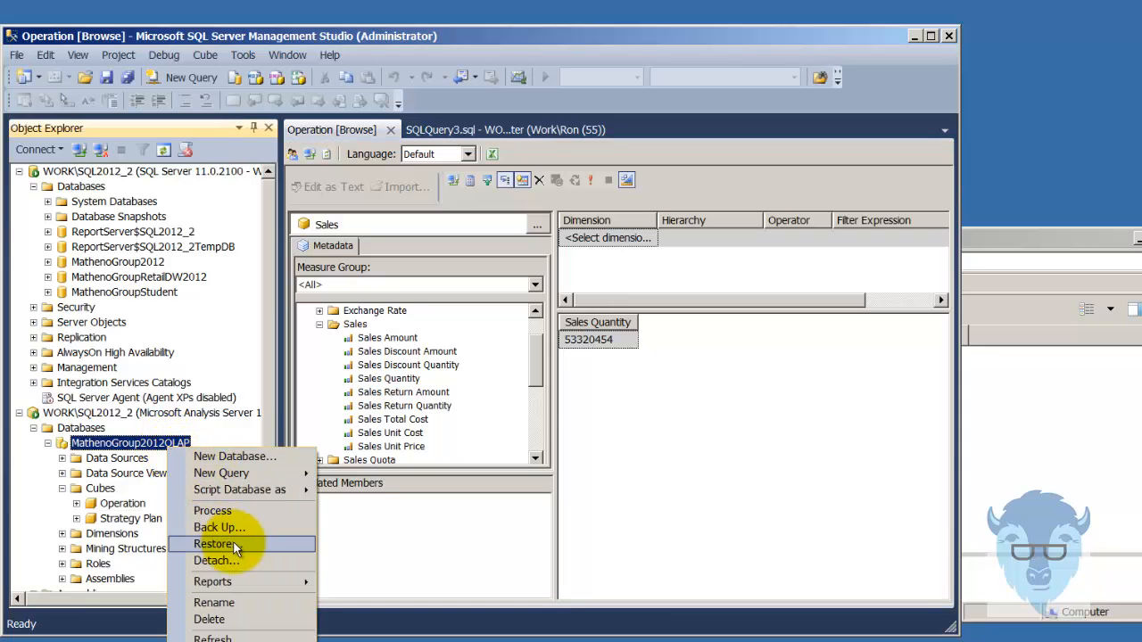
click(756, 552)
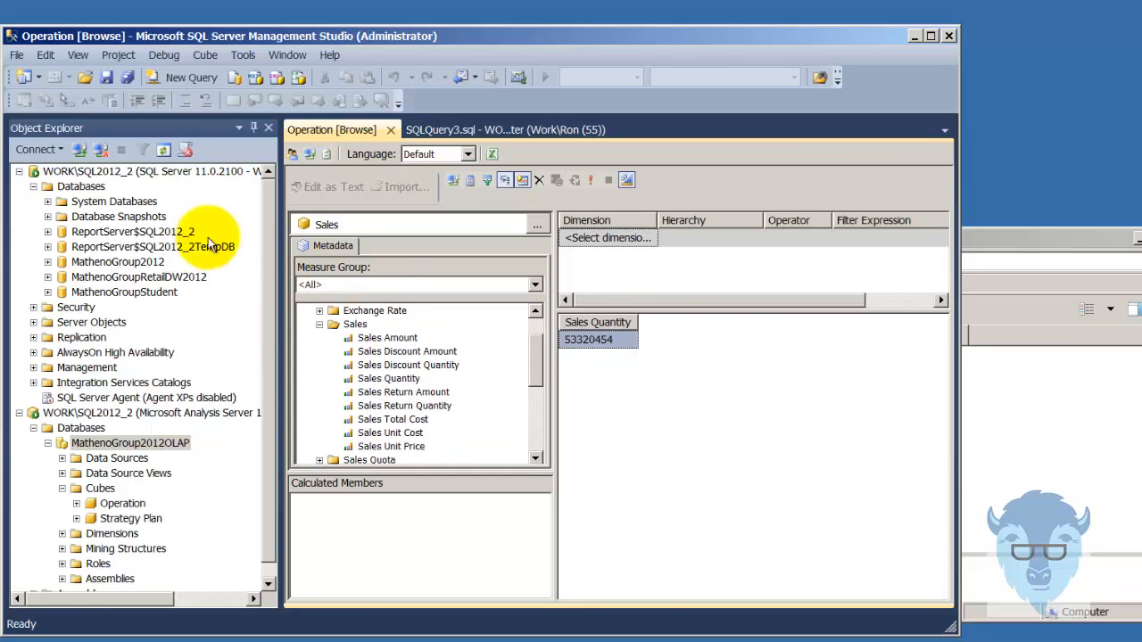
click(130, 264)
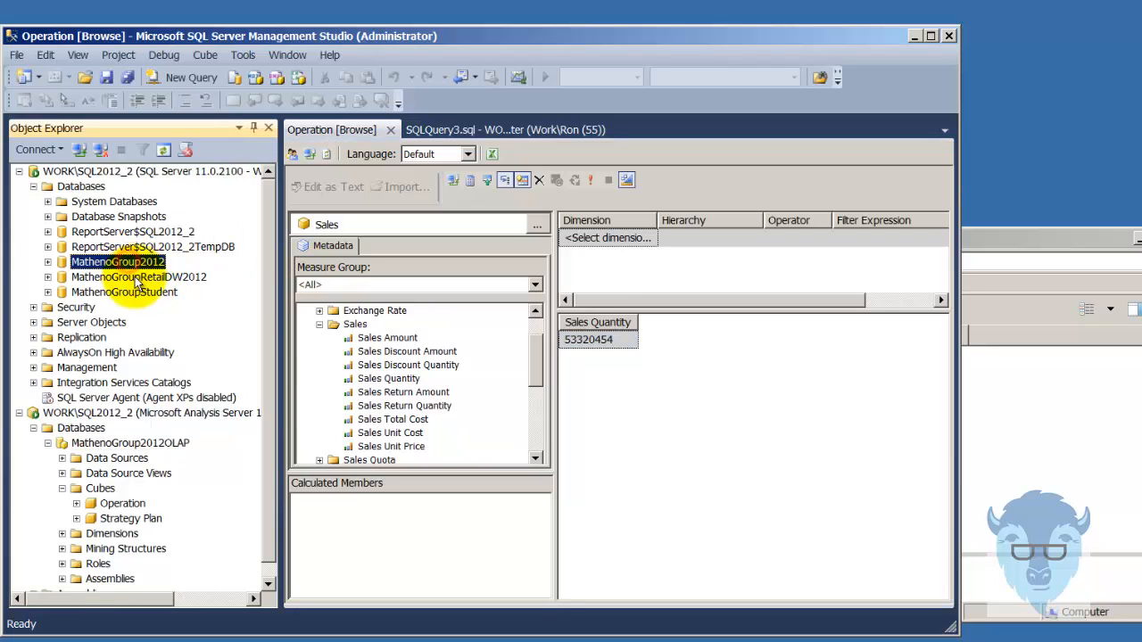
click(152, 275)
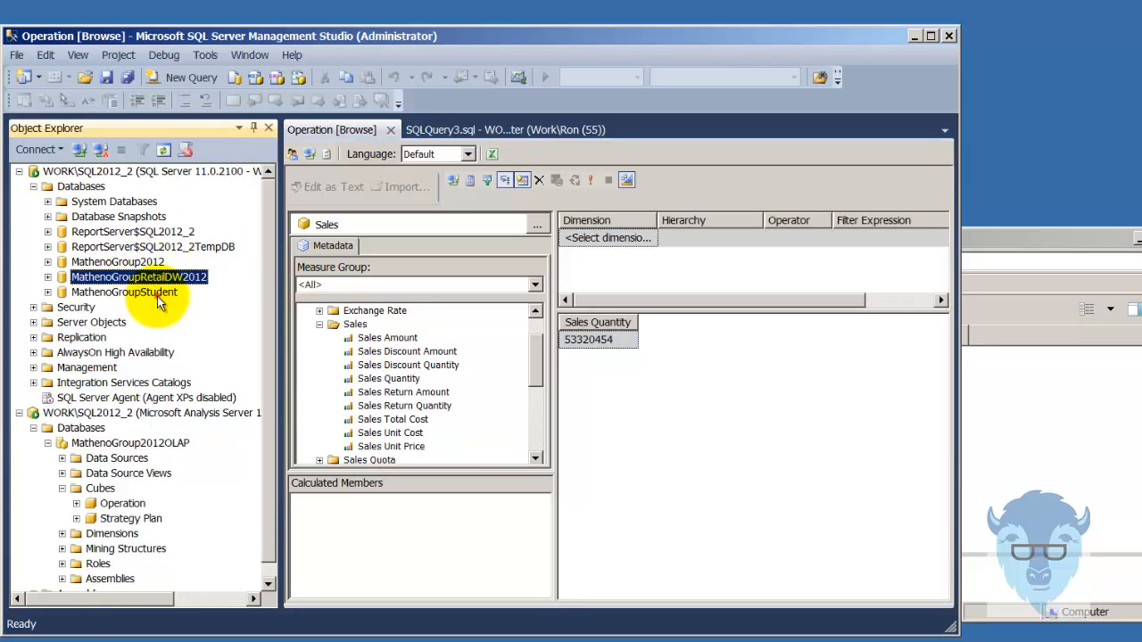
click(157, 294)
click(136, 262)
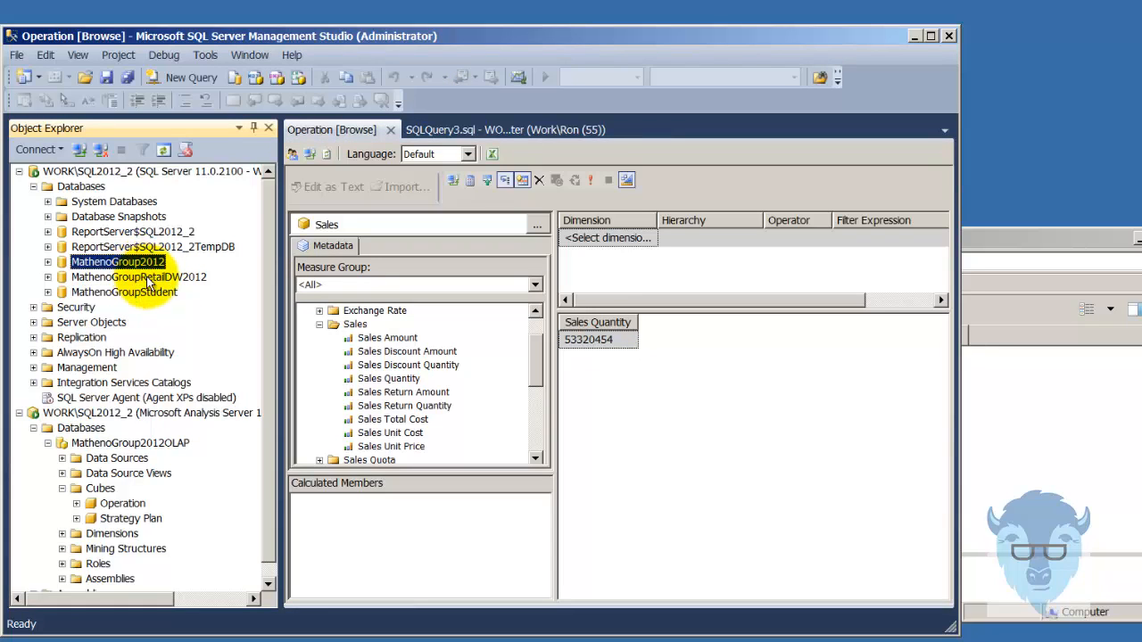
click(147, 278)
click(163, 444)
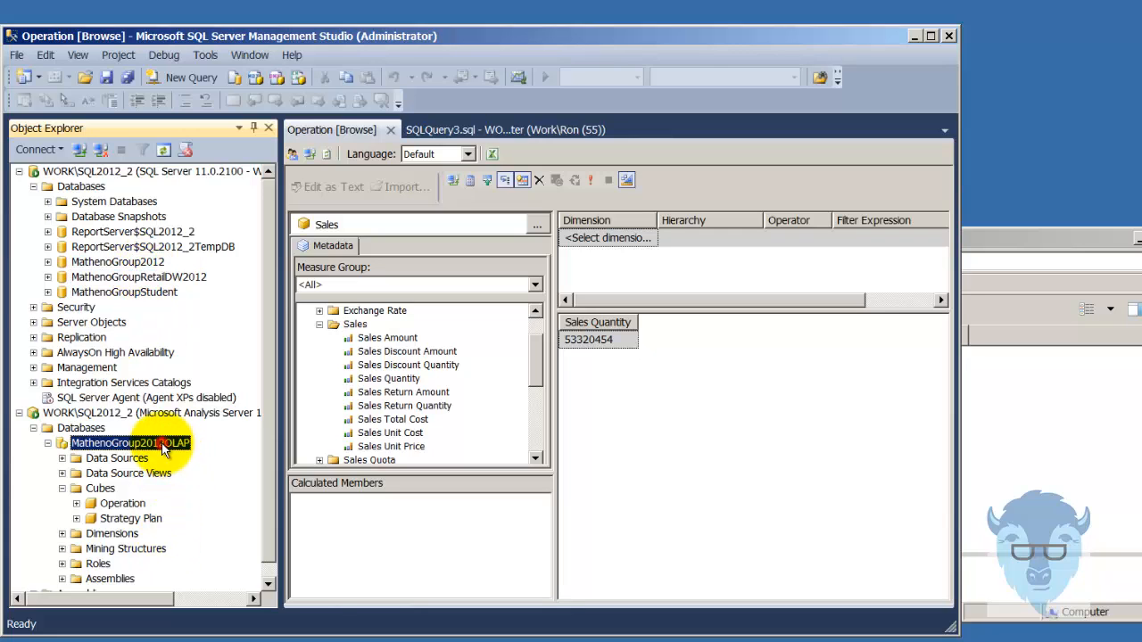